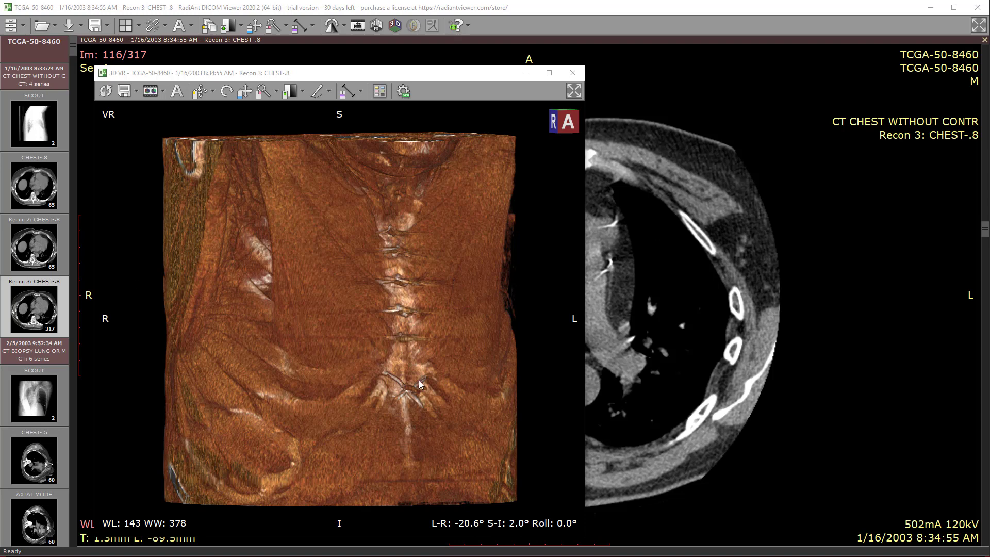
Darken the chest rendering's window level, then close the 3D view to show axial slice 116/317.
right_drag(361, 338, 432, 154)
mouse_move(447, 78)
mouse_down()
mouse_move(478, 236)
mouse_move(563, 112)
mouse_move(435, 78)
mouse_up()
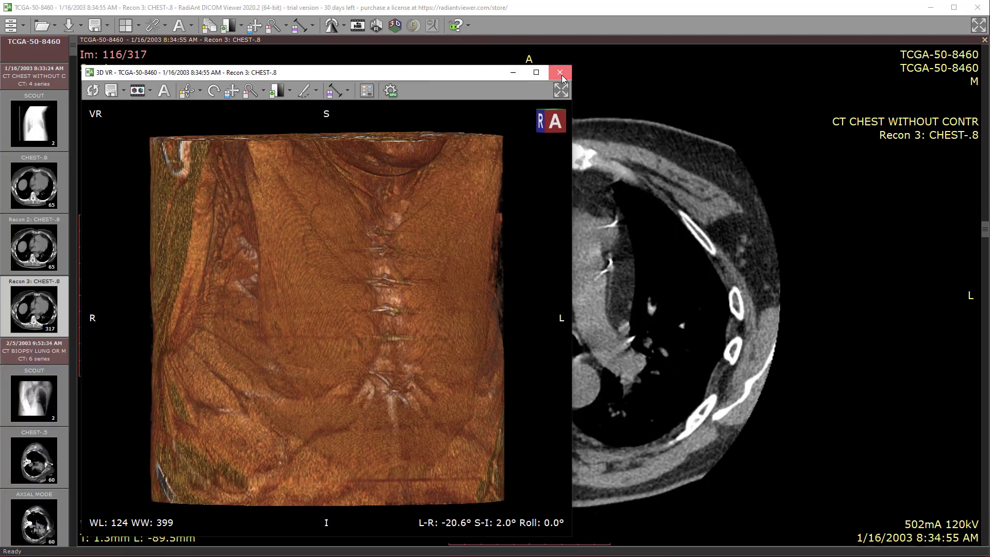
click(560, 73)
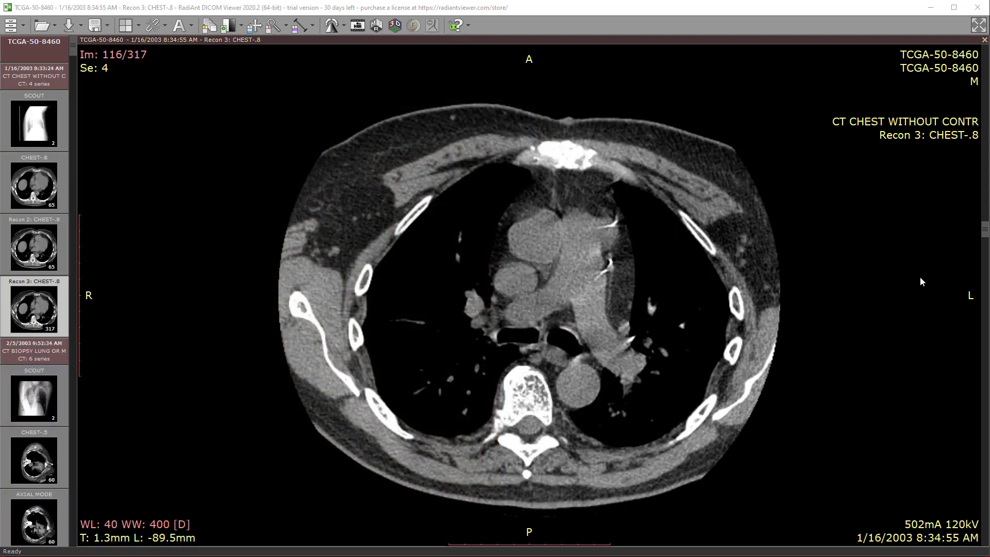
Go to axial slice 104, set window/level to 27/424, and open a 3D volume rendering.
drag(986, 231, 691, 193)
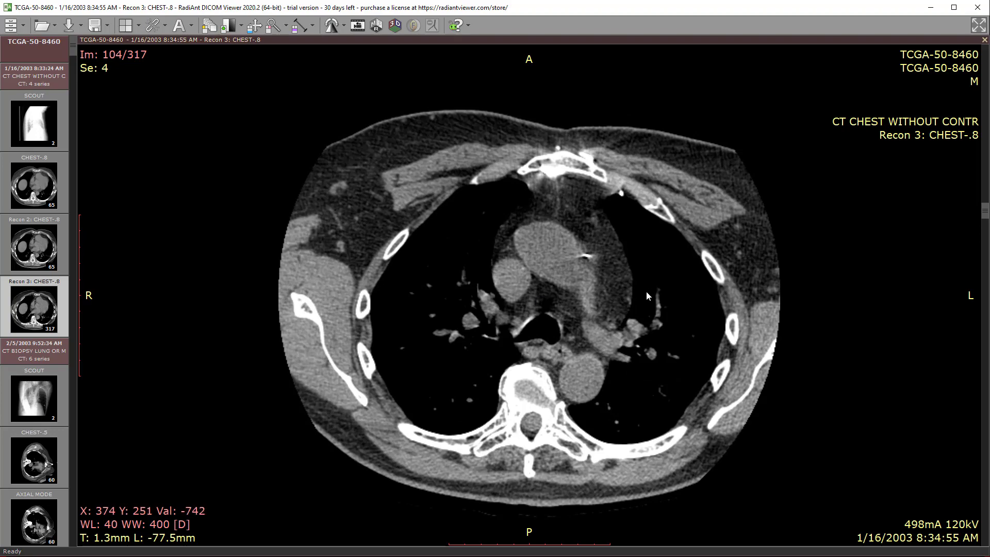
drag(646, 291, 679, 317)
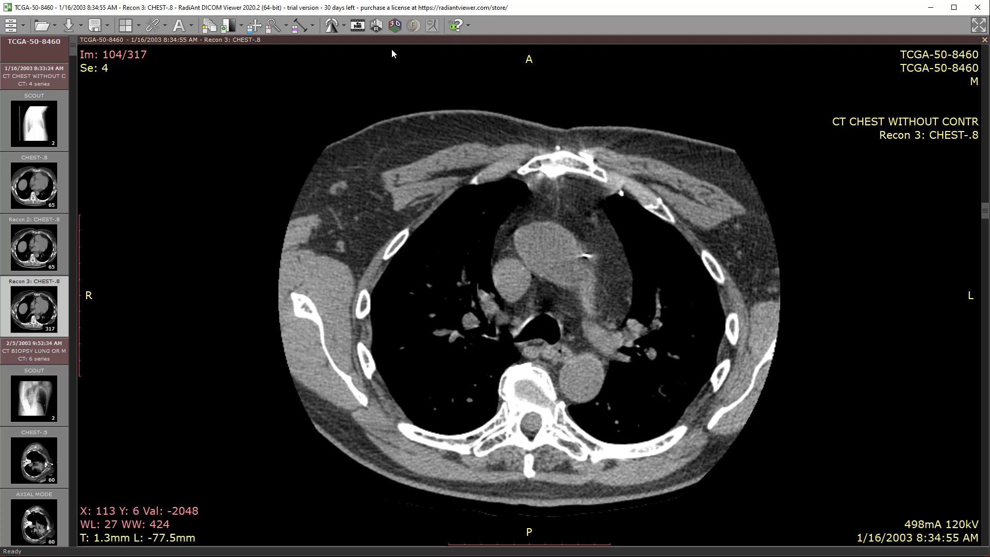
click(395, 26)
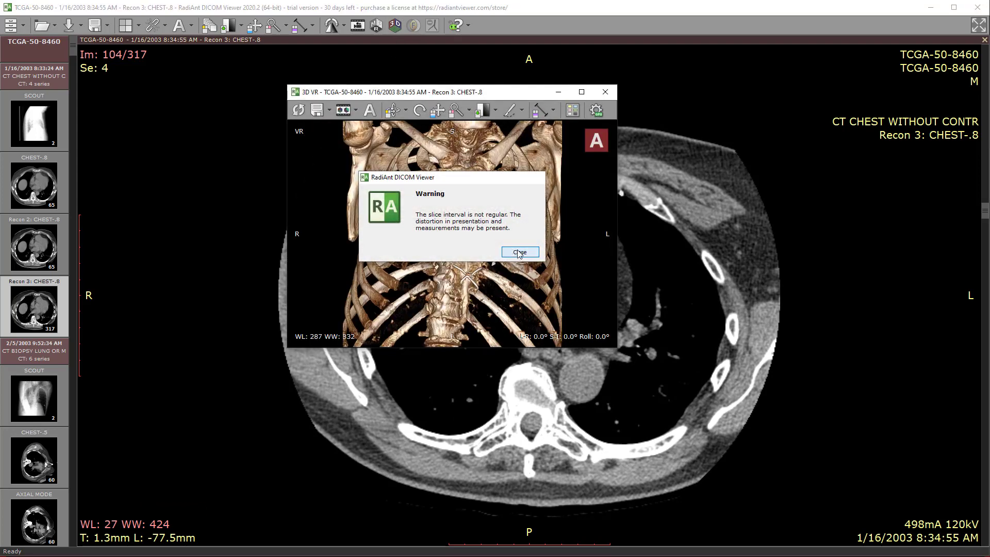
Dismiss the slice-interval warning, then move, enlarge and obliquely rotate the 3D rib cage view.
click(517, 253)
drag(438, 92, 196, 58)
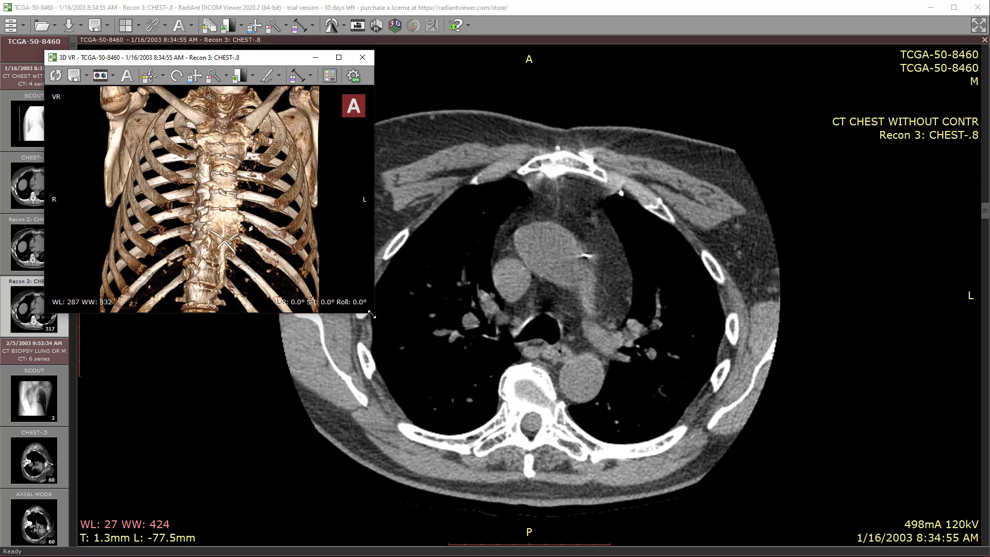
drag(372, 314, 629, 522)
drag(361, 309, 376, 333)
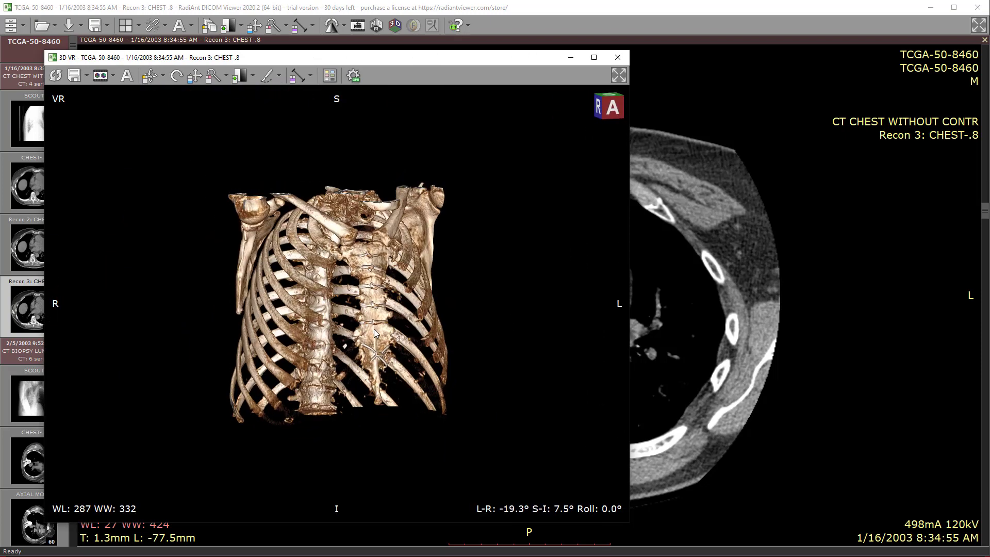
Zoom and turn the chest, setting WL 132 / WW 400 for an opaque skin surface.
right_drag(407, 315, 479, 347)
scroll(392, 312, up, 4)
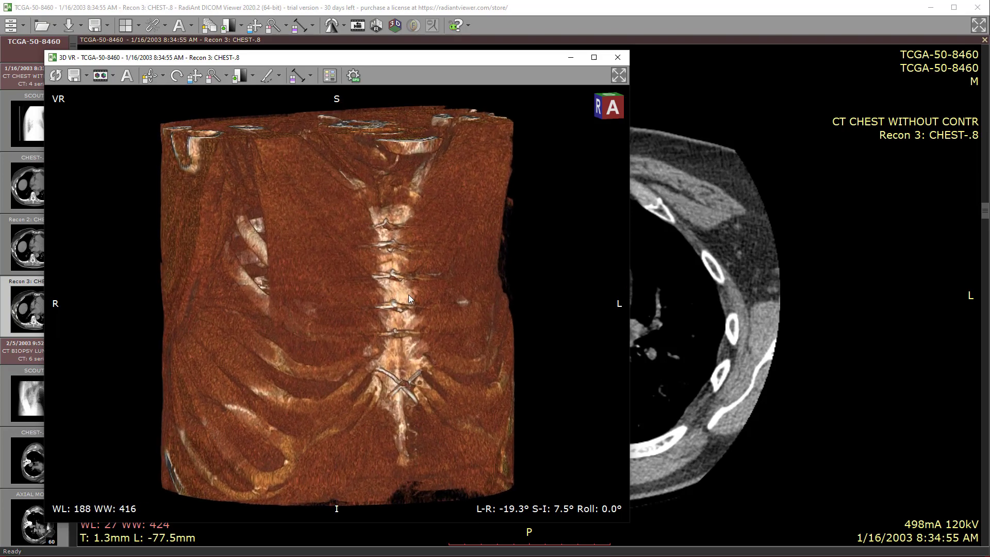
drag(408, 295, 462, 258)
right_drag(462, 258, 448, 333)
drag(448, 332, 481, 377)
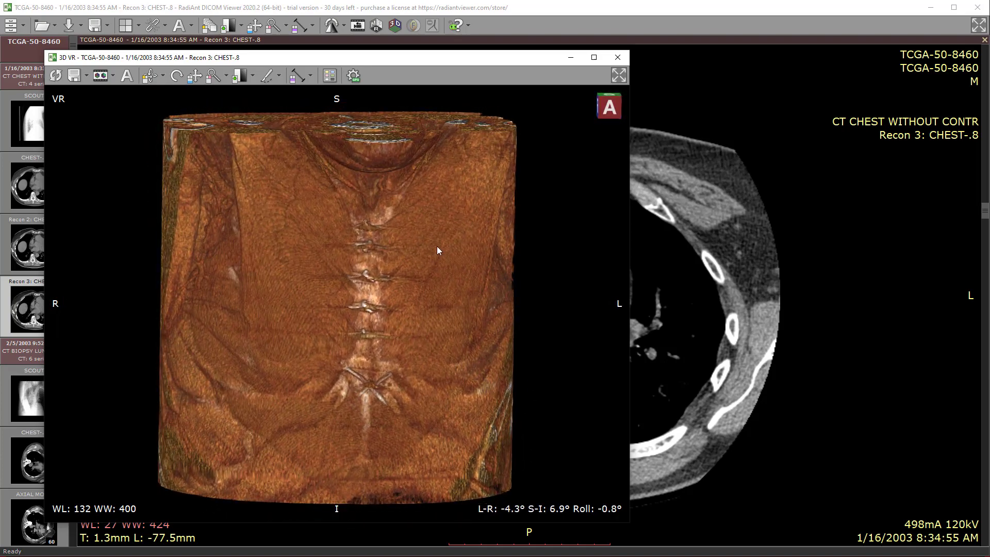
key(alt+Tab)
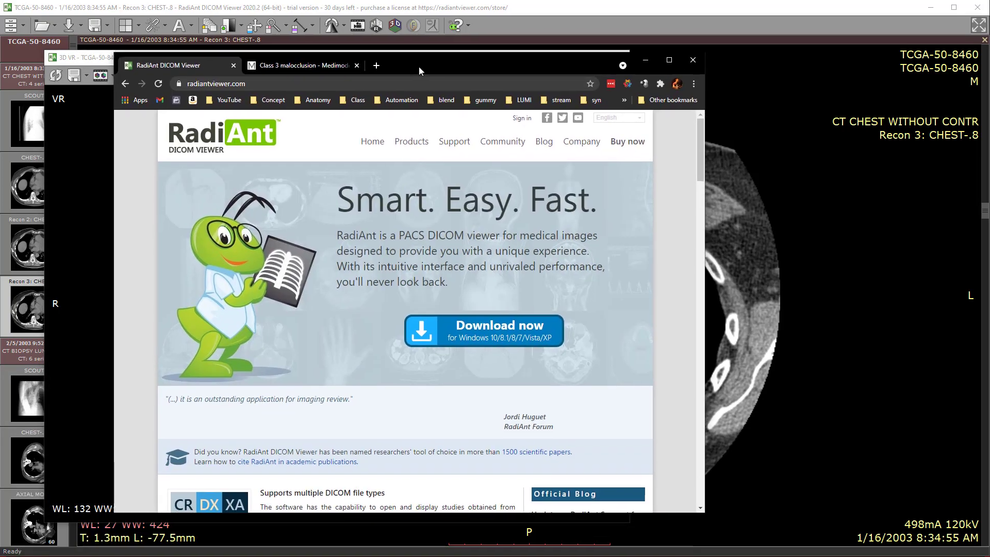
key(alt+Tab)
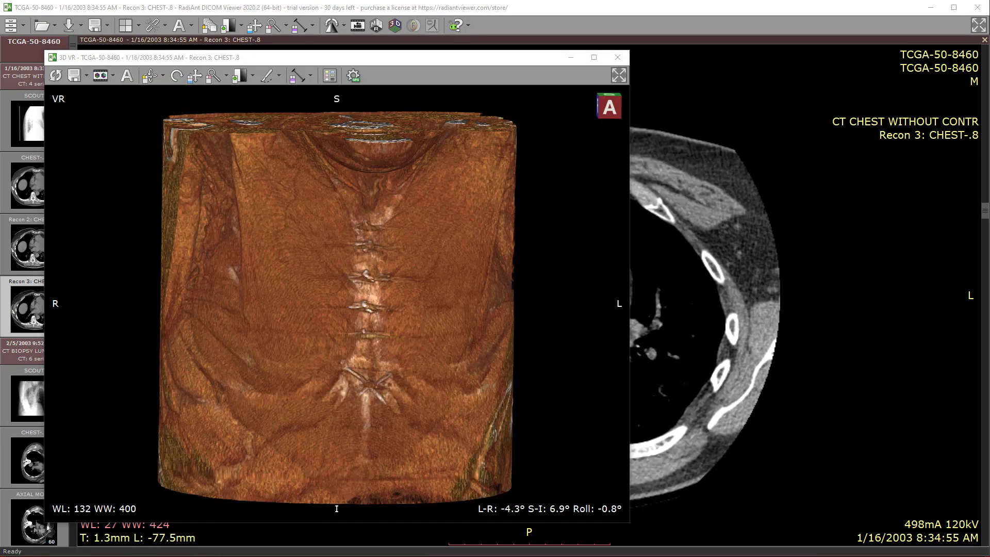
key(alt+Tab)
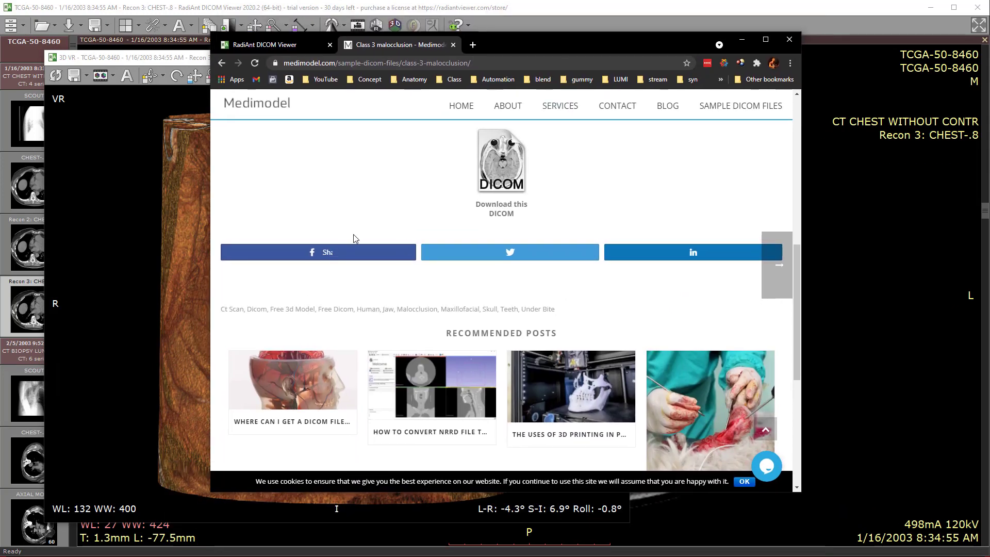
scroll(361, 178, down, 6)
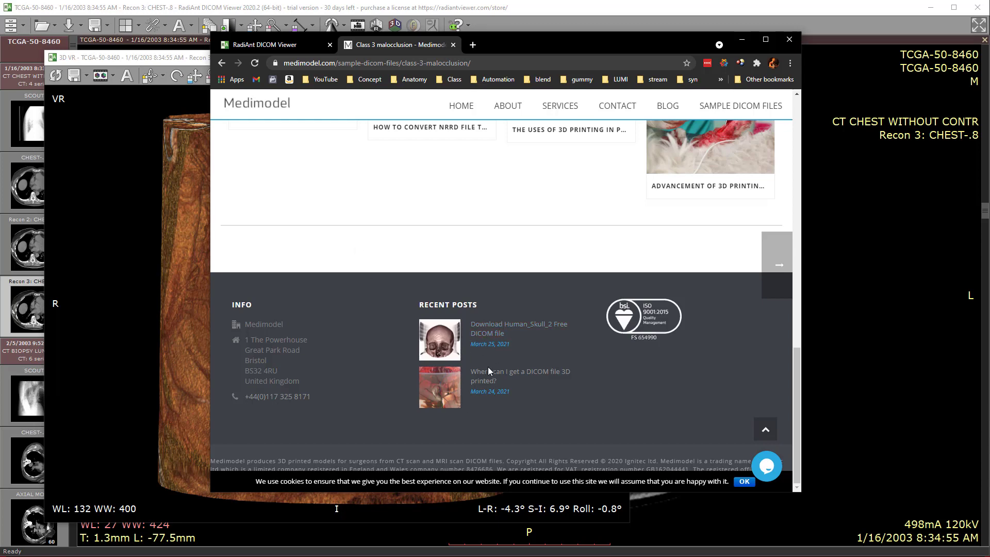
key(alt+Tab)
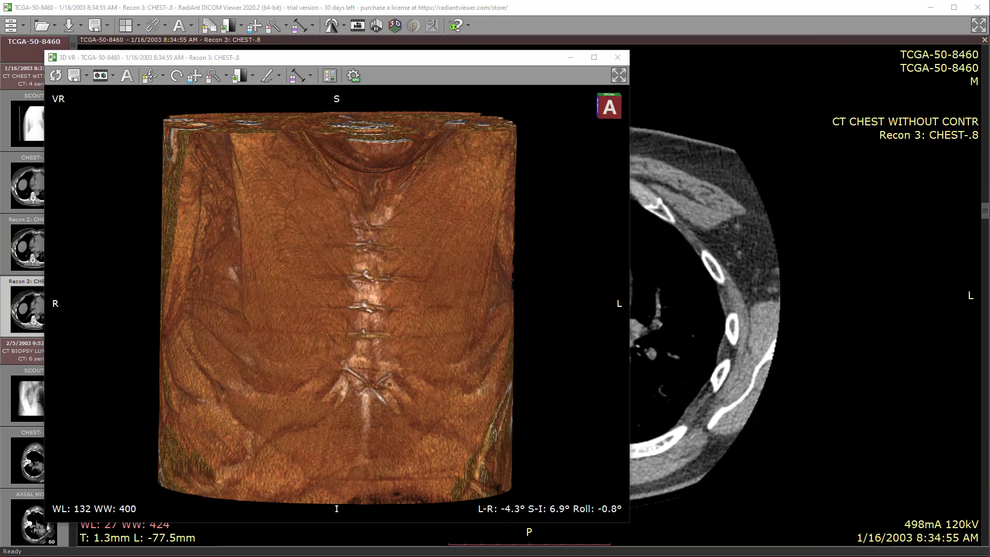
Close the 3D view and load the TCGA-50-8460 case folder from TCGA-LUAD.
click(618, 57)
click(43, 25)
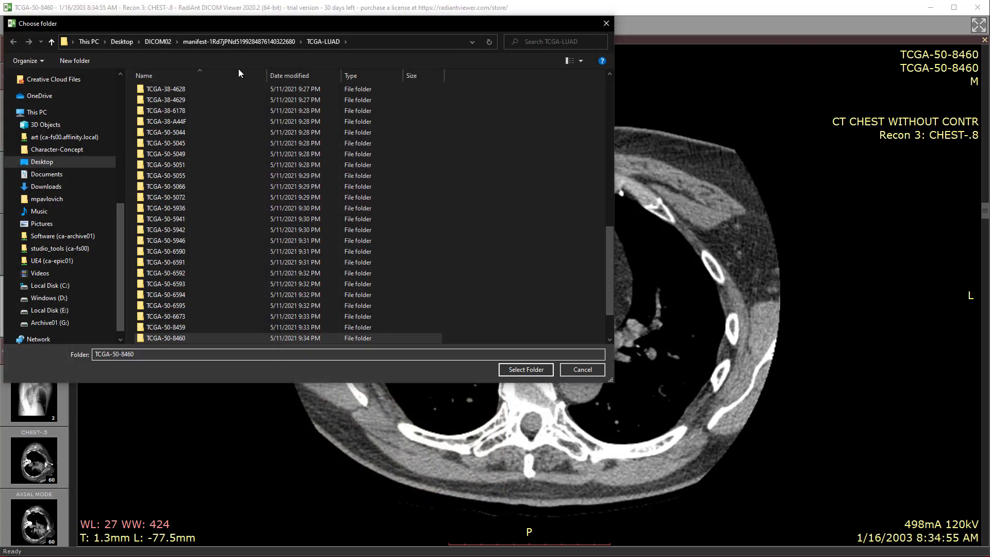
click(232, 132)
scroll(213, 172, down, 2)
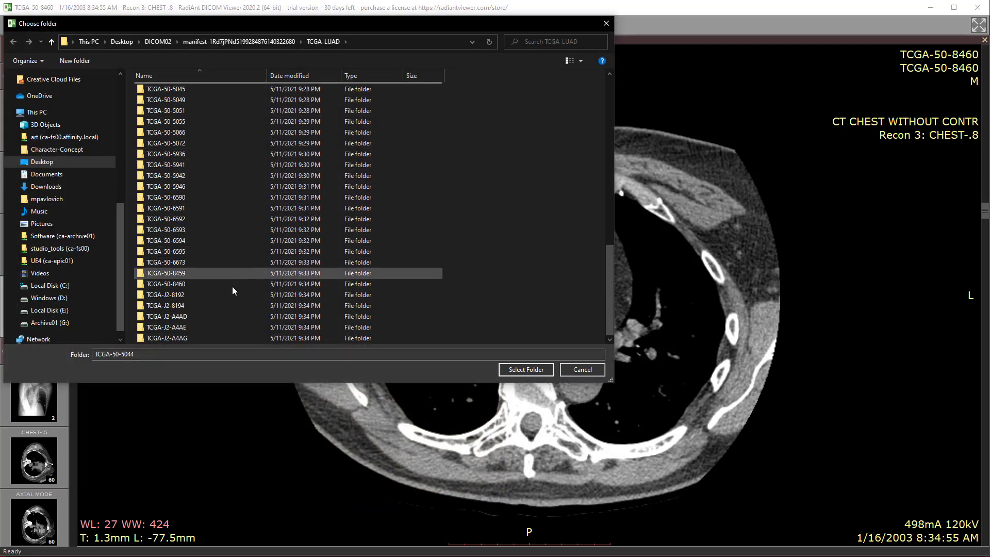
double_click(190, 286)
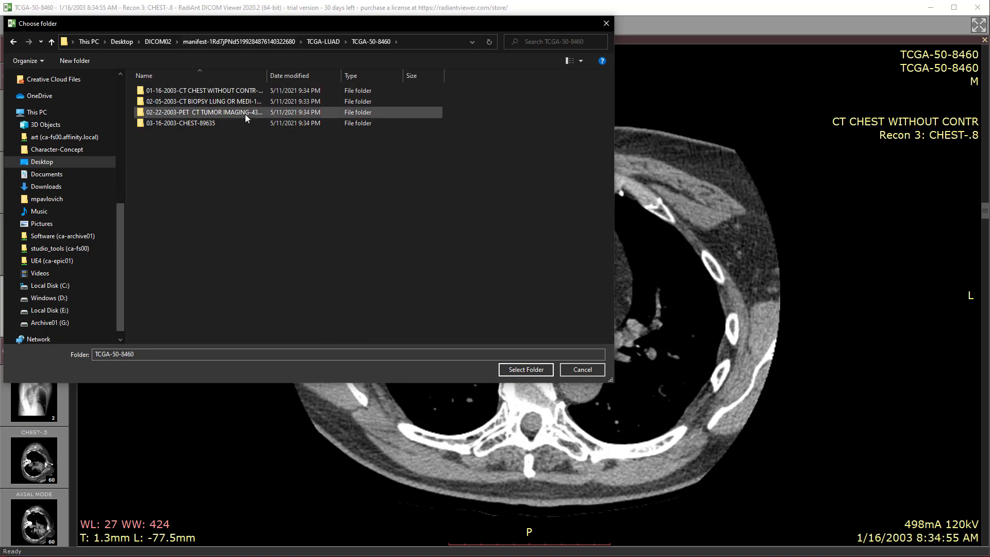
click(333, 42)
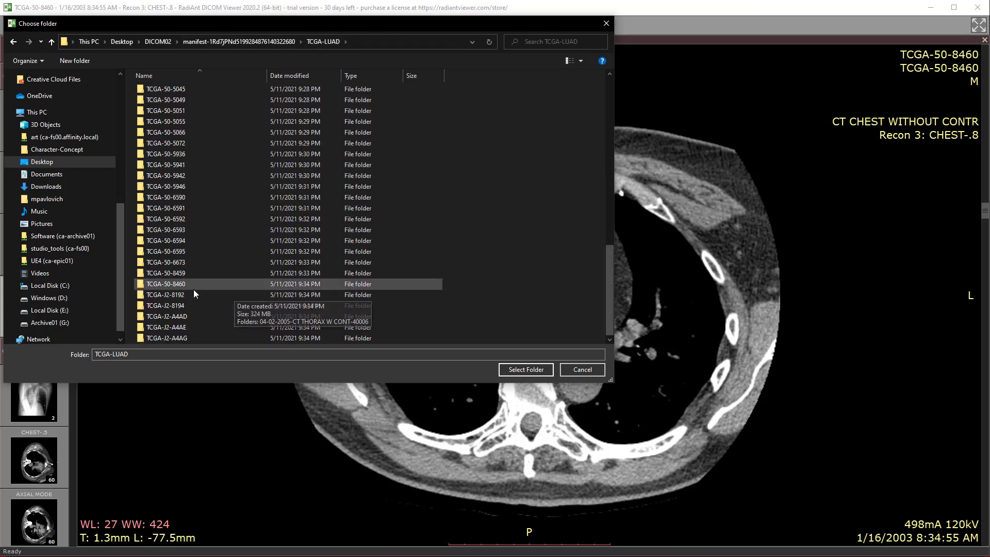
click(192, 285)
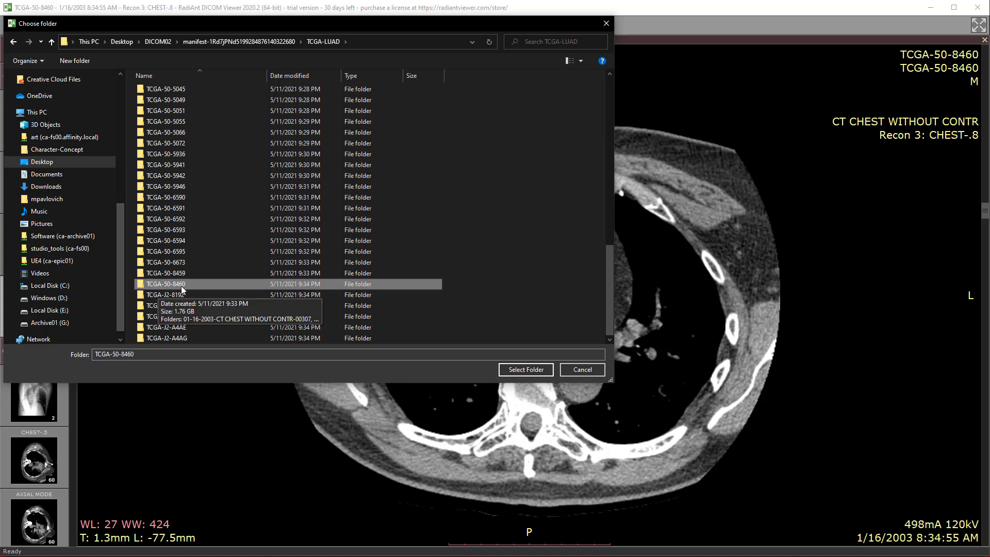
click(526, 370)
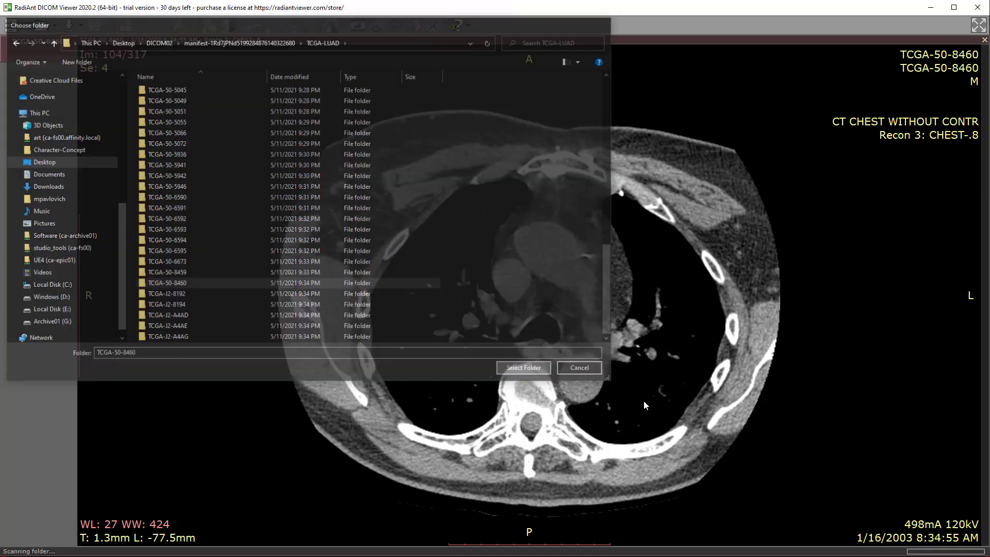
Display the CHEST localizer radiograph with its window set to WL 49, WW 562.
scroll(31, 334, down, 10)
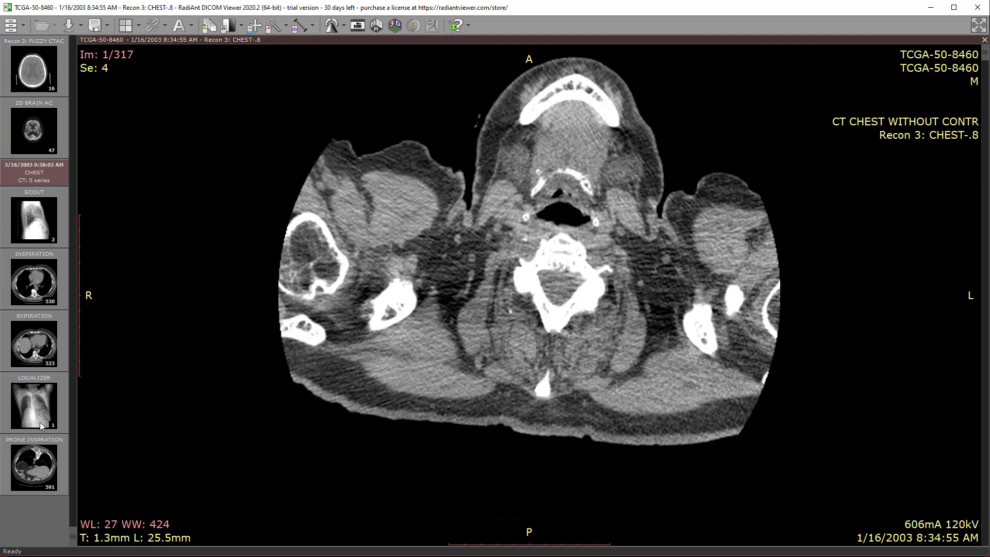
click(47, 405)
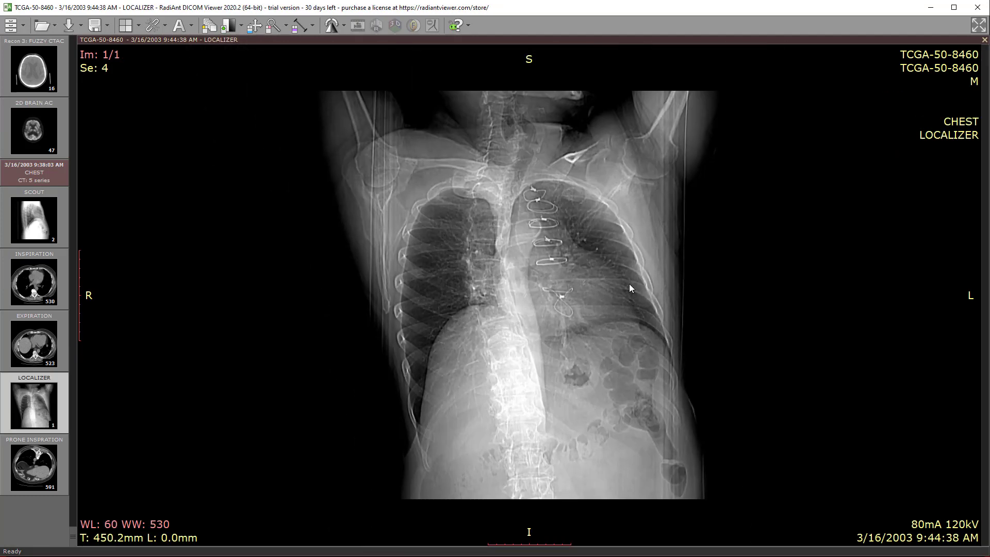
drag(623, 279, 555, 266)
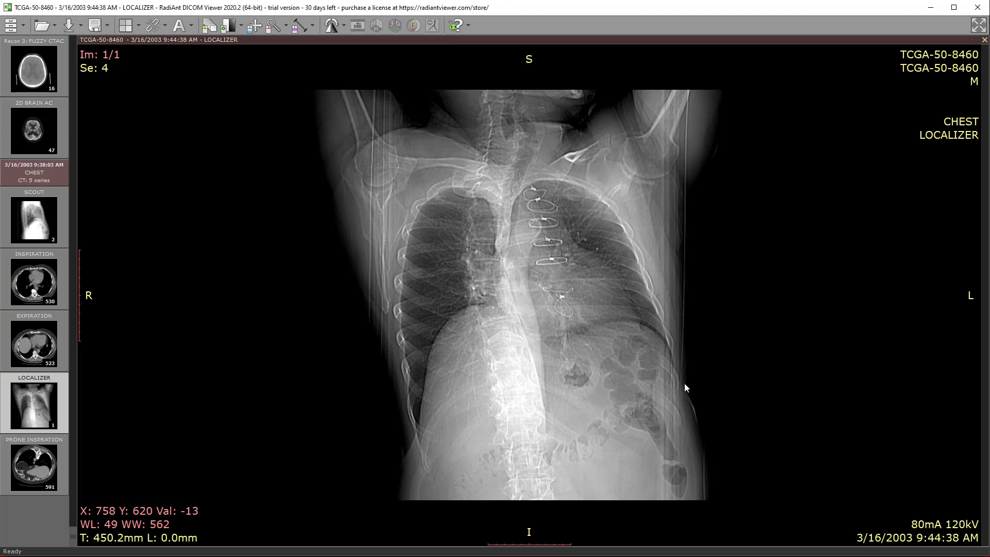
scroll(36, 274, up, 6)
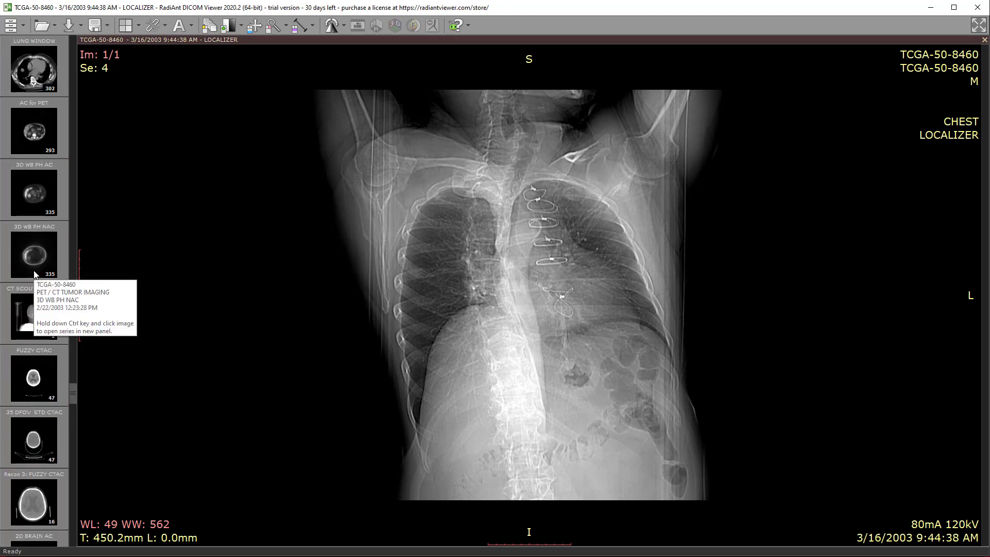
Open the CT SCOUT HEAD IN series and lower its window level.
click(44, 255)
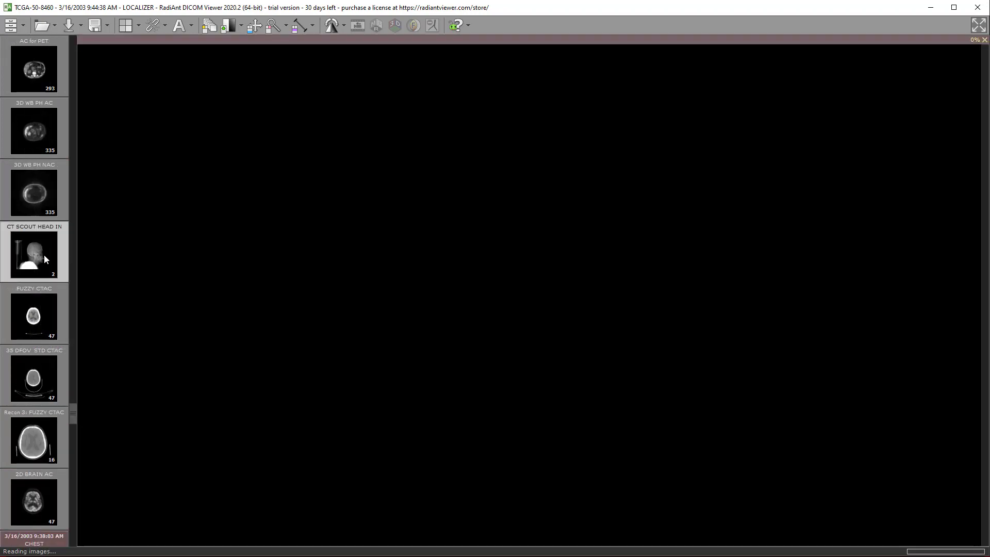
drag(481, 227, 515, 387)
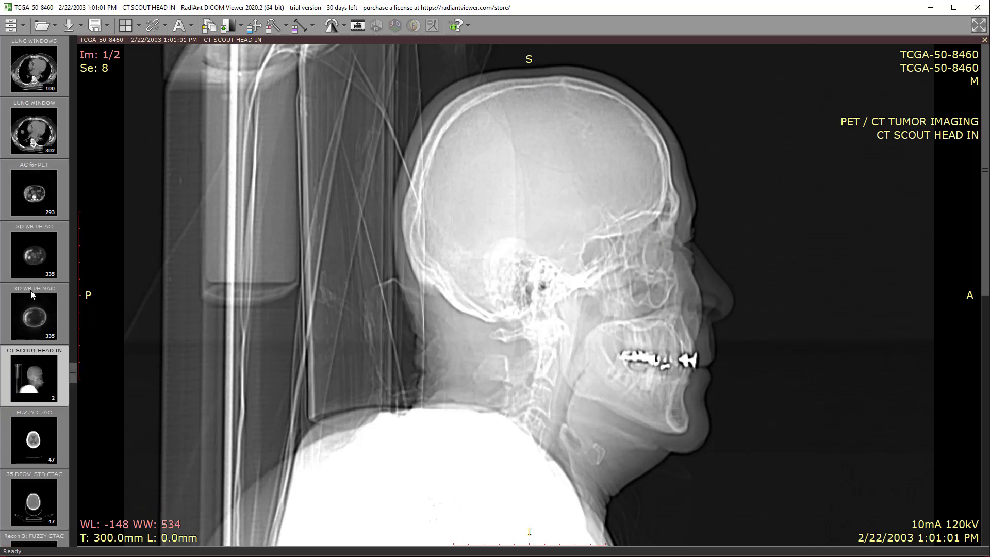
scroll(30, 290, up, 1)
scroll(31, 293, down, 2)
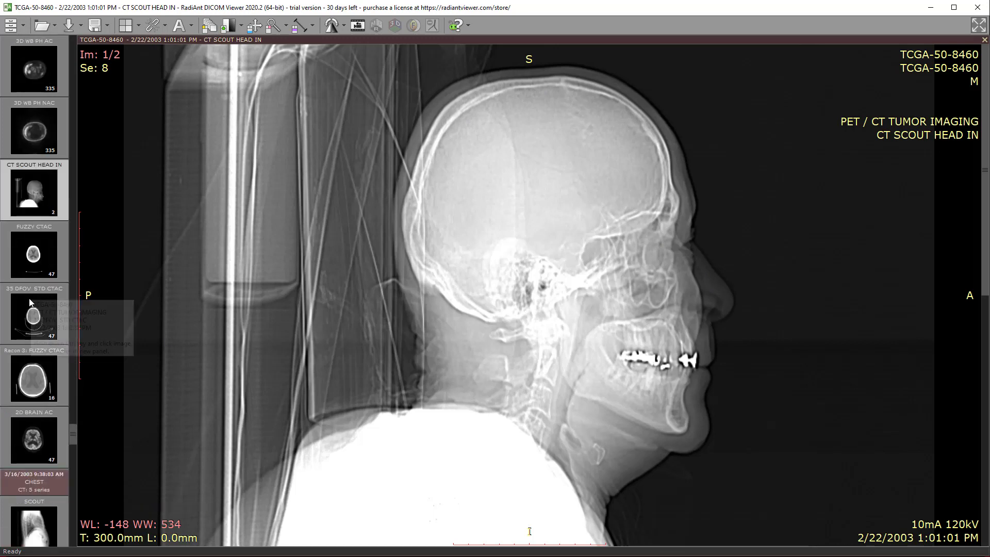
scroll(26, 441, up, 6)
Open the STD CTAC series and page to slice 135 of 336.
click(36, 153)
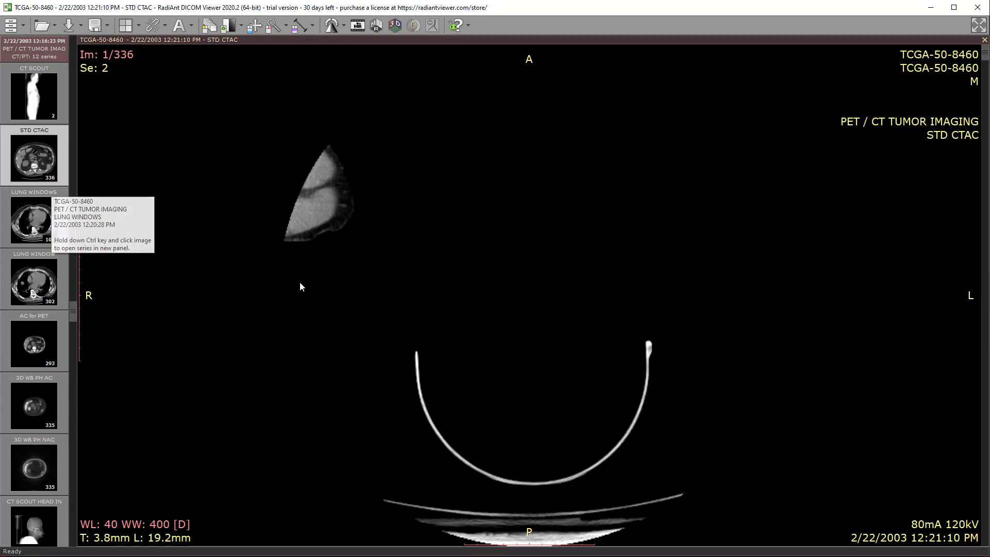
scroll(530, 294, down, 20)
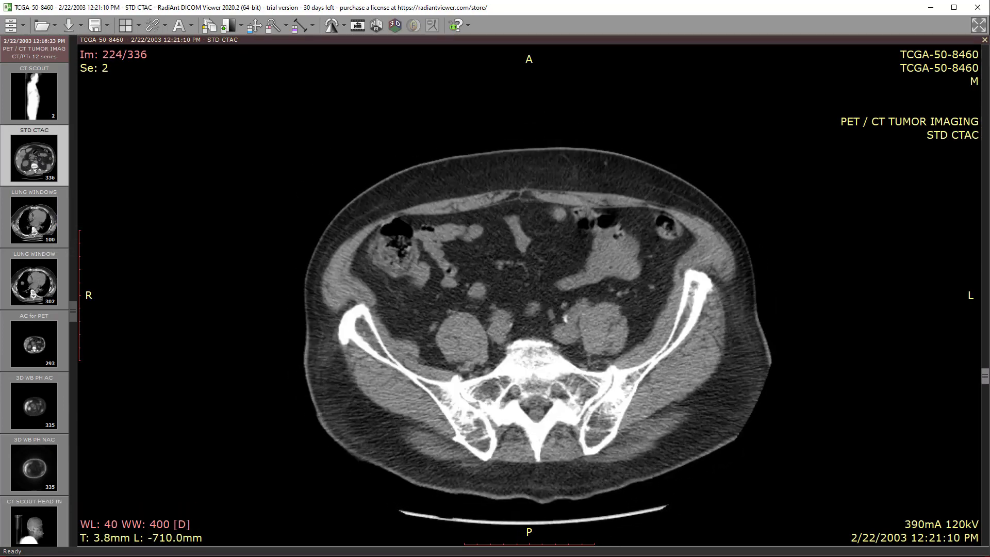
scroll(529, 294, up, 20)
scroll(419, 110, down, 9)
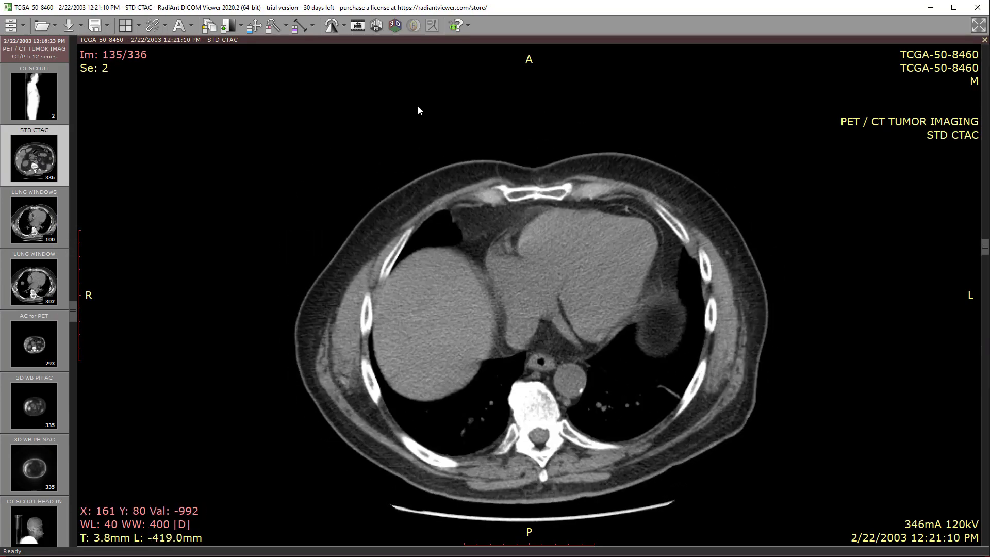
Open a 3D volume rendering of STD CTAC, moved up-left and enlarged.
click(395, 24)
drag(416, 94, 262, 79)
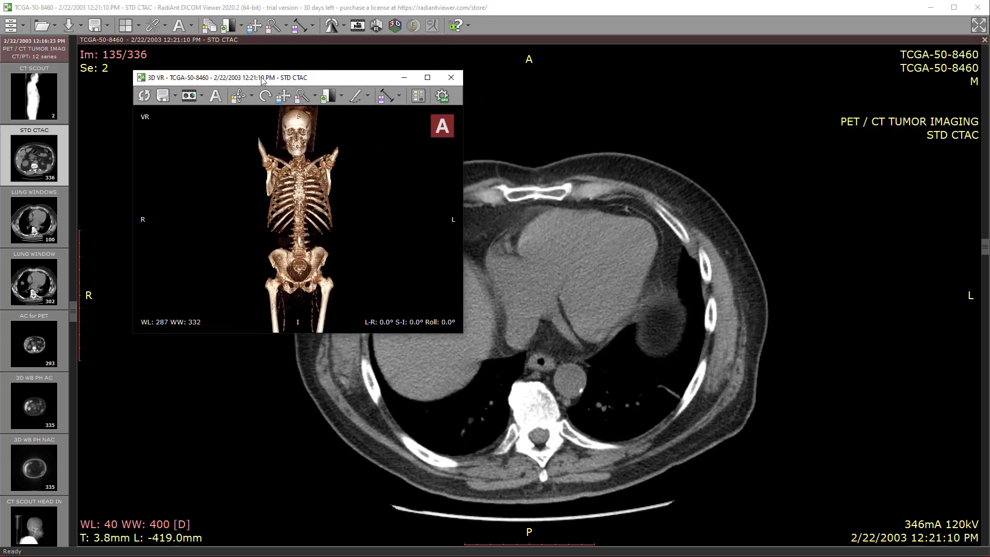
drag(463, 335, 587, 486)
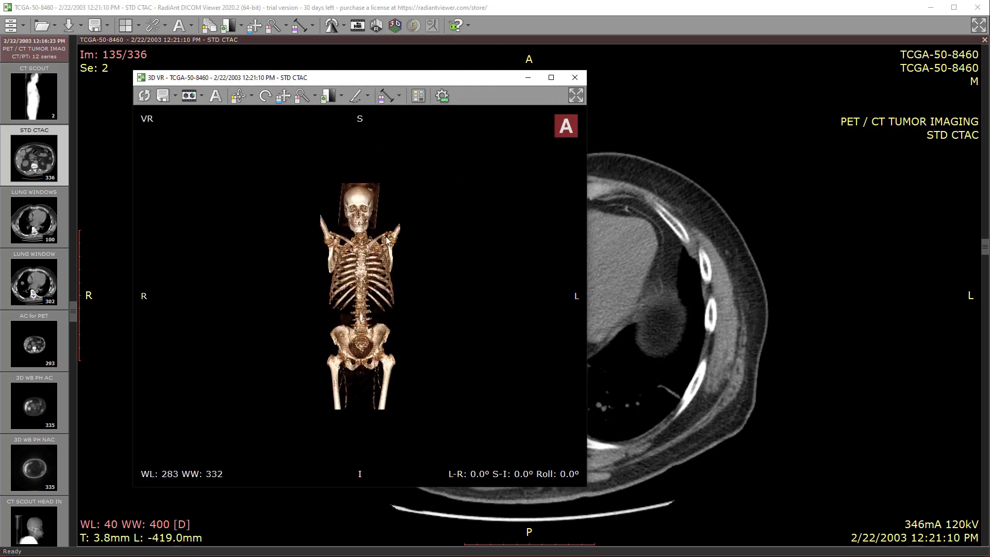
Rotate the torso obliquely, zoom in, and settle the window at WL 111, WW 360.
right_drag(389, 241, 383, 345)
drag(382, 344, 379, 262)
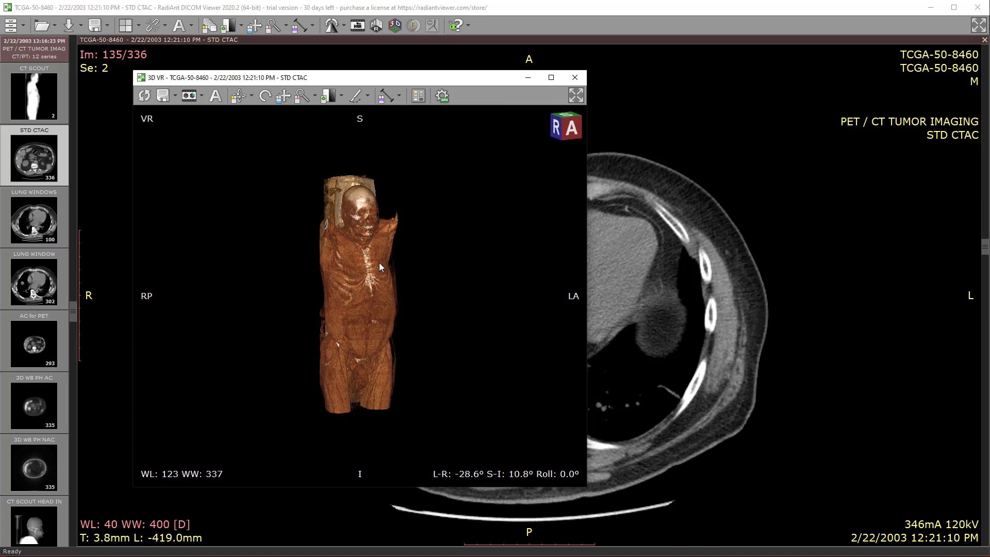
scroll(366, 217, up, 5)
right_drag(354, 173, 383, 186)
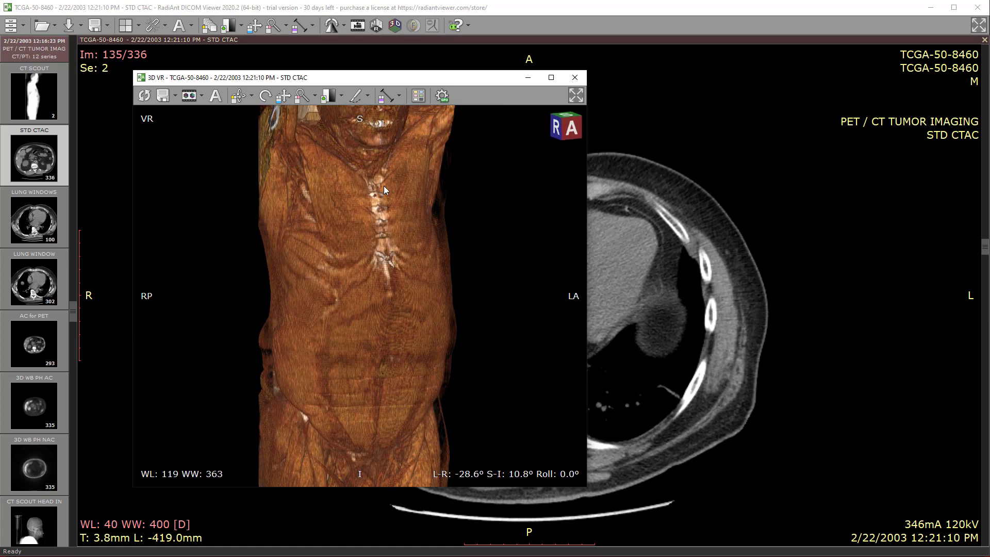
scroll(367, 160, up, 3)
mouse_move(360, 147)
right_down()
mouse_move(368, 313)
mouse_move(368, 138)
mouse_move(363, 148)
right_up()
drag(361, 227, 398, 193)
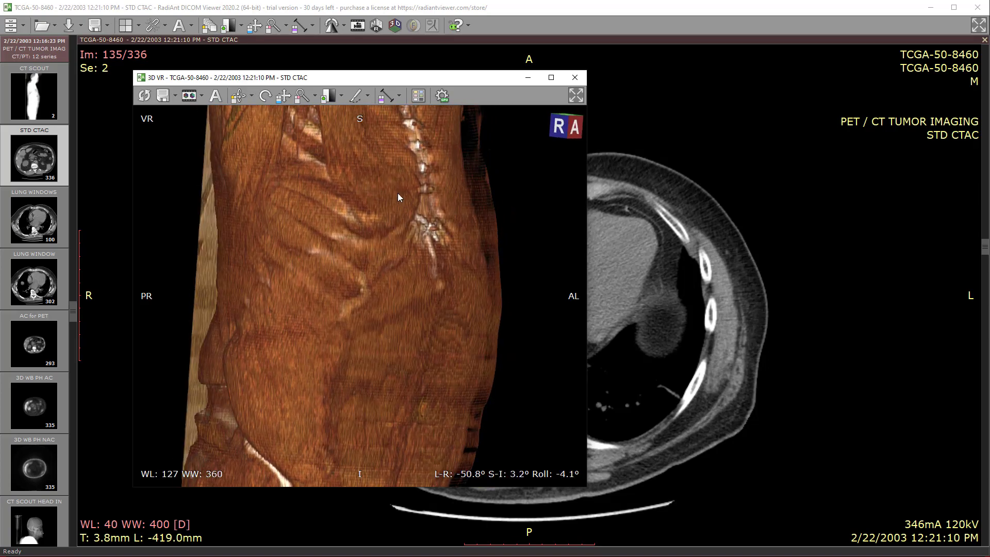
right_drag(383, 190, 382, 206)
Turn shading off on the torso rendering, rotate it sideways, then turn shading back on.
click(342, 96)
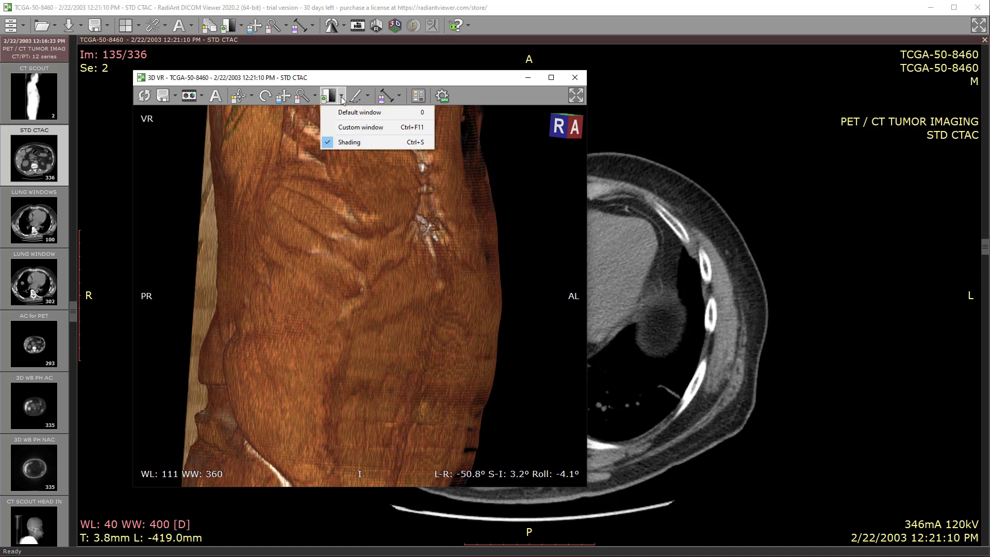
click(341, 143)
mouse_move(343, 195)
mouse_down()
mouse_move(364, 294)
mouse_move(420, 303)
mouse_move(185, 279)
mouse_move(169, 298)
mouse_move(442, 321)
mouse_move(361, 260)
mouse_move(372, 274)
mouse_up()
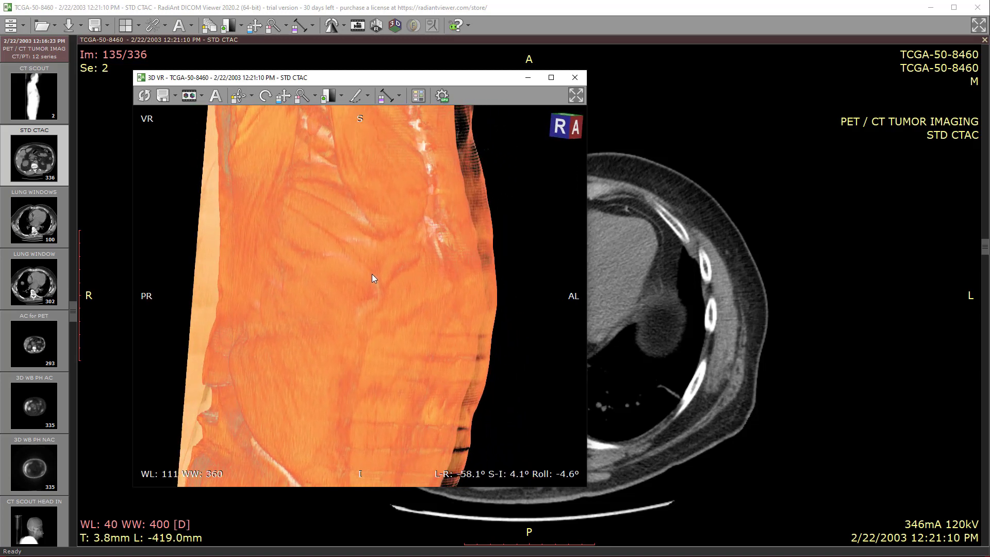
click(341, 96)
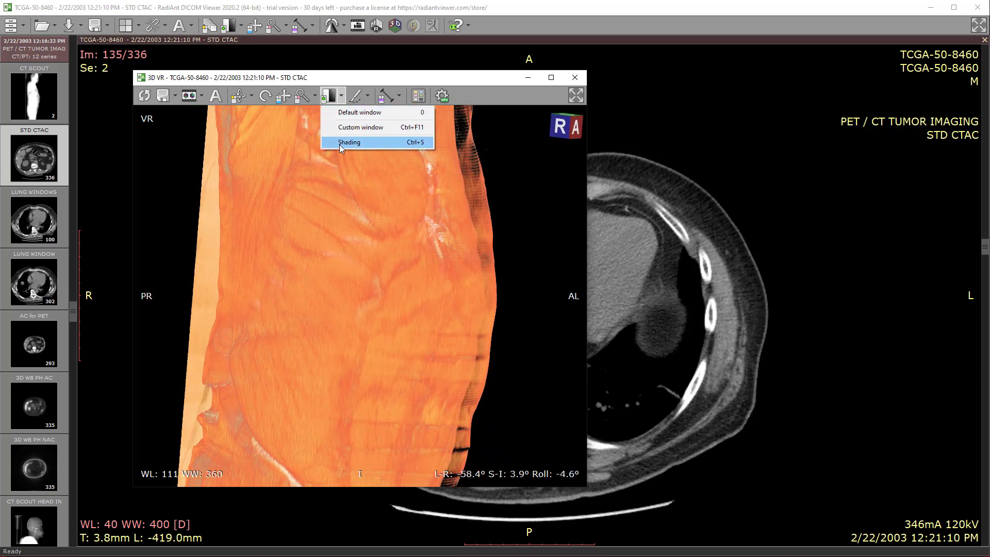
click(356, 142)
click(418, 96)
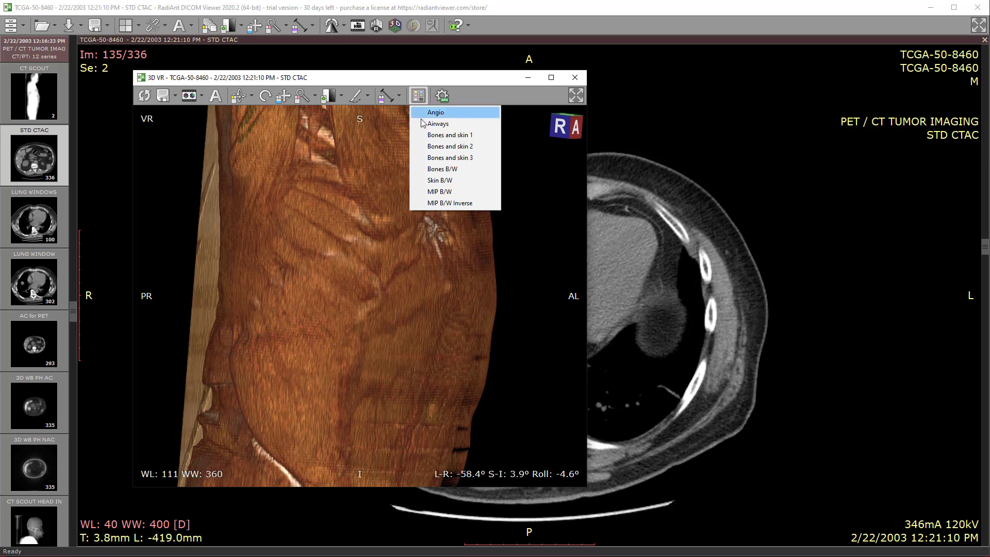
Apply the Airways preset, then the Bones and skin 1 preset to the torso.
click(436, 125)
mouse_move(417, 215)
mouse_down()
mouse_move(371, 210)
mouse_move(411, 211)
mouse_up()
click(418, 96)
click(453, 136)
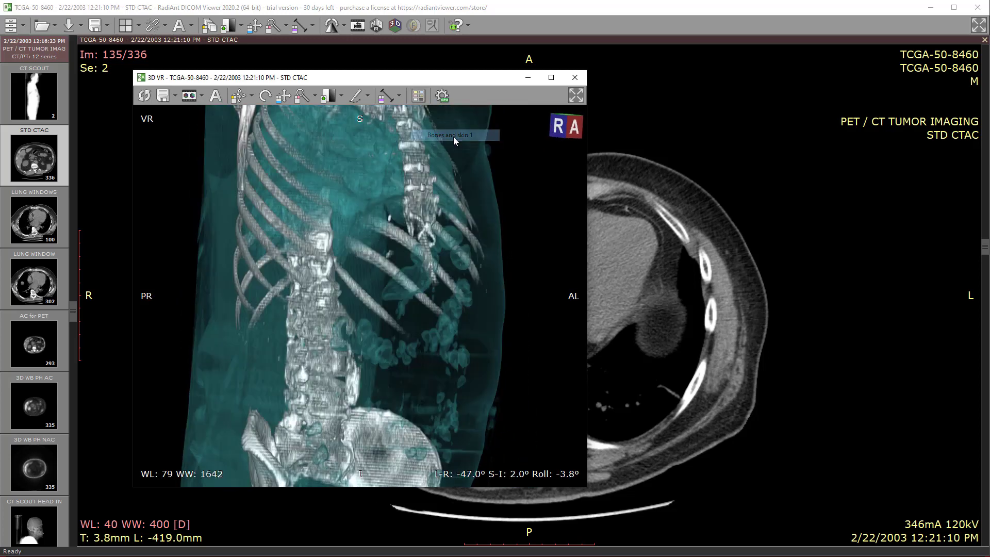
Apply Bones and skin 2 and 3, lowering the window to WL 287, WW 332.
click(419, 96)
click(445, 146)
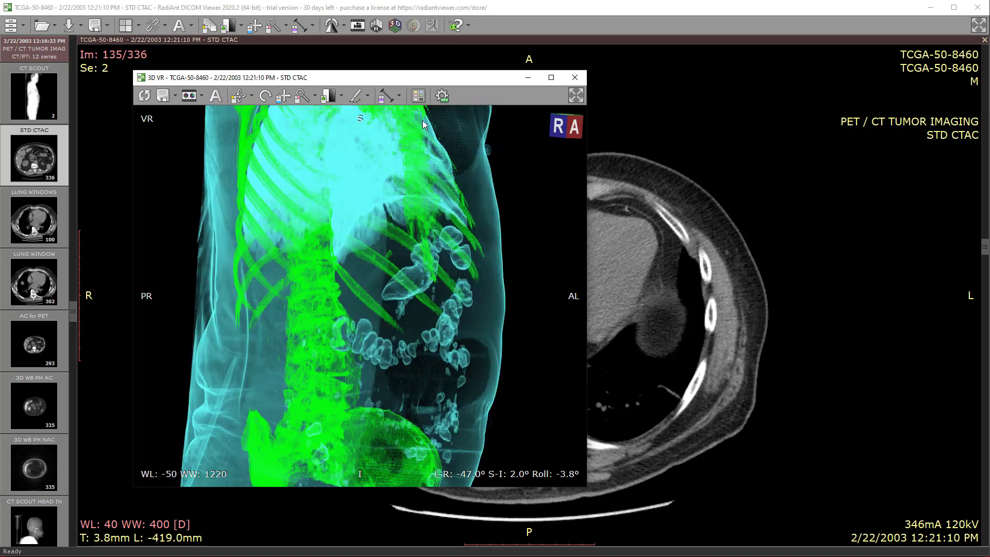
click(418, 98)
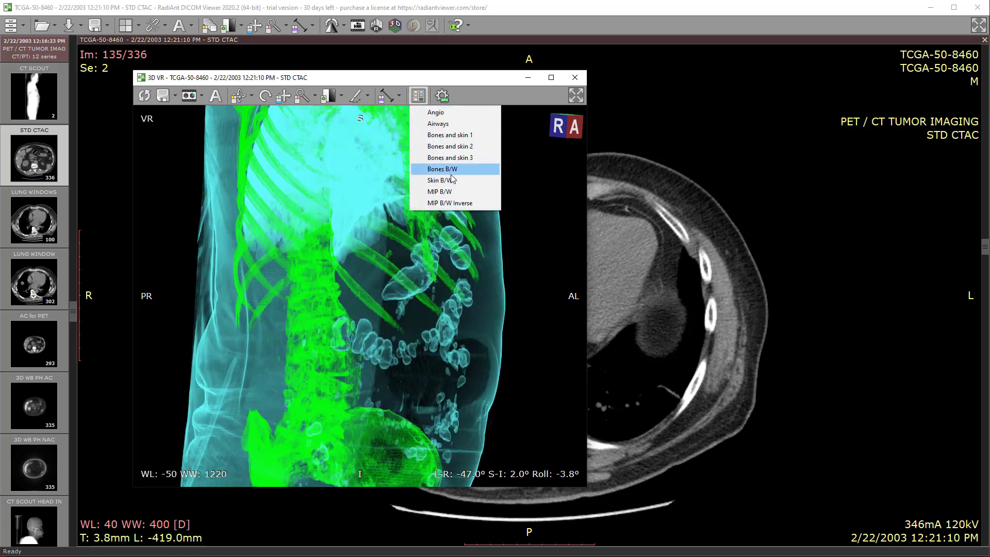
click(441, 158)
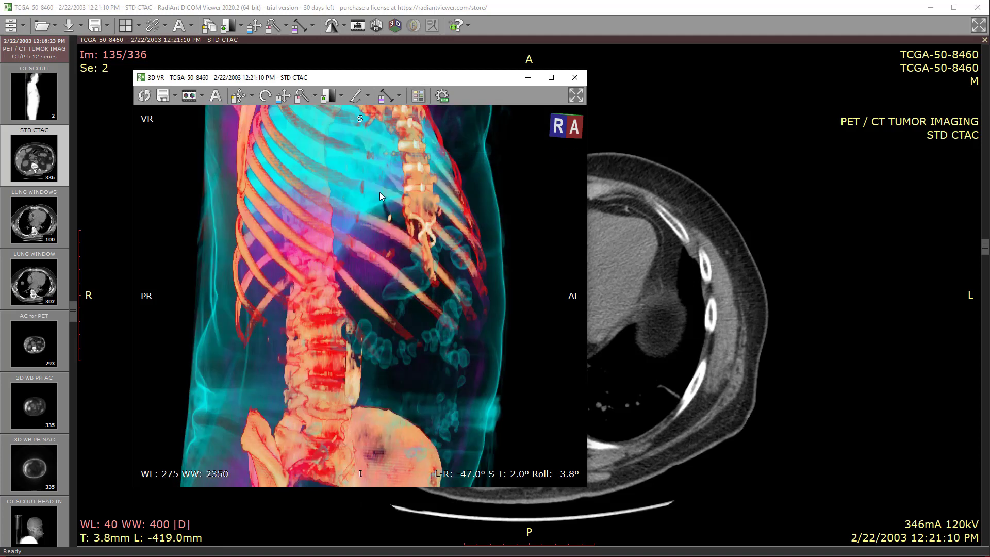
drag(380, 192, 432, 122)
click(418, 96)
Apply a brown bones-and-skin preset, restore skin at WL 131/WW 366, and measure a surface distance.
click(441, 142)
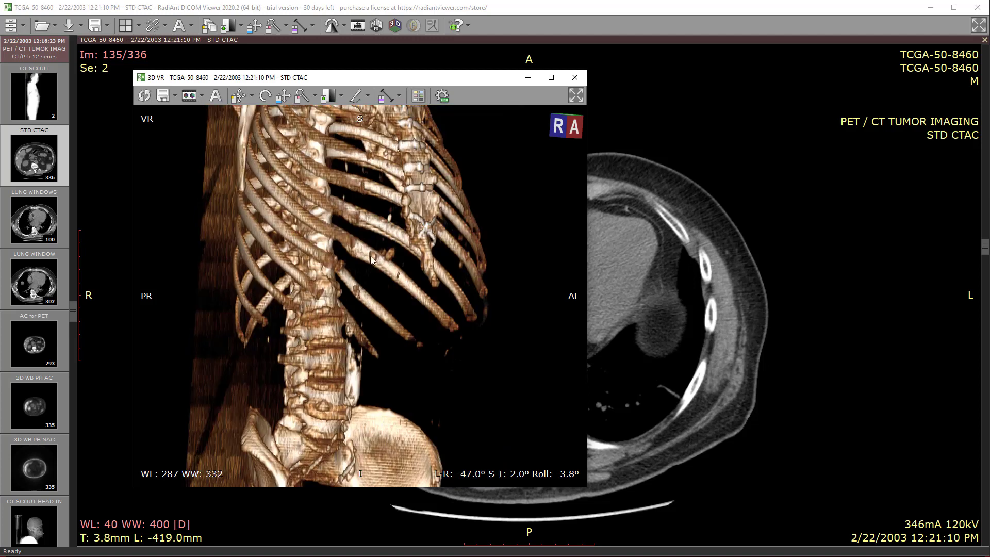
drag(376, 243, 406, 356)
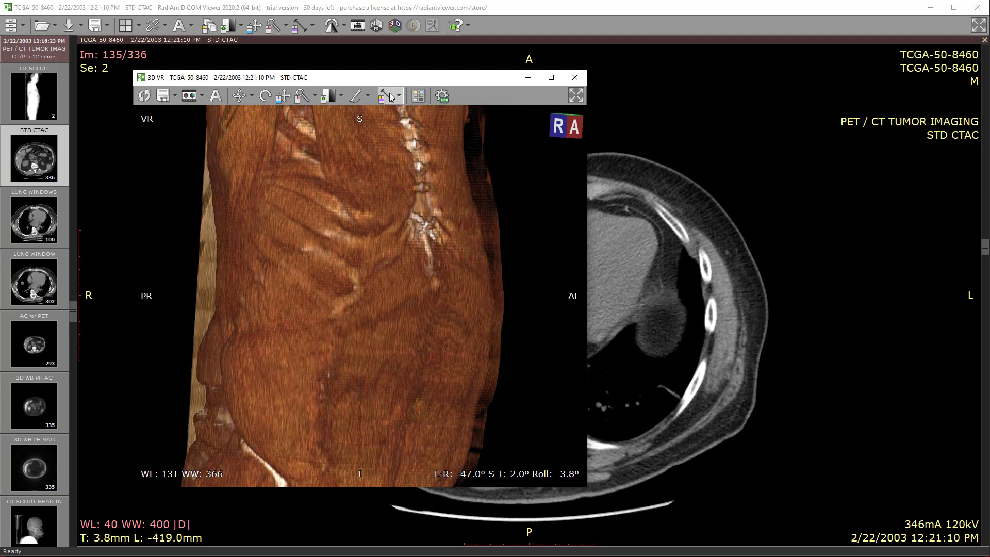
mouse_move(329, 216)
mouse_down()
mouse_move(294, 240)
mouse_move(284, 268)
mouse_up()
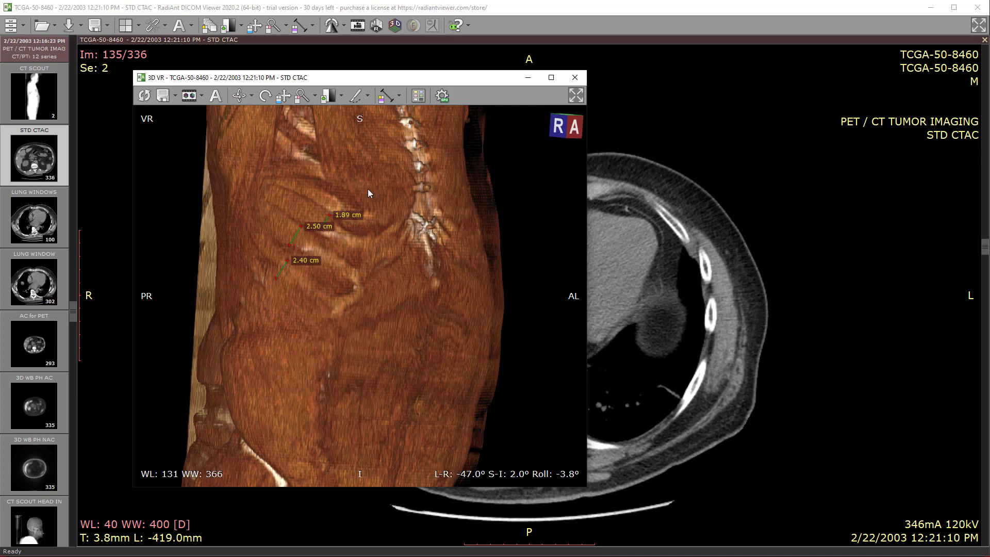
drag(269, 218, 361, 206)
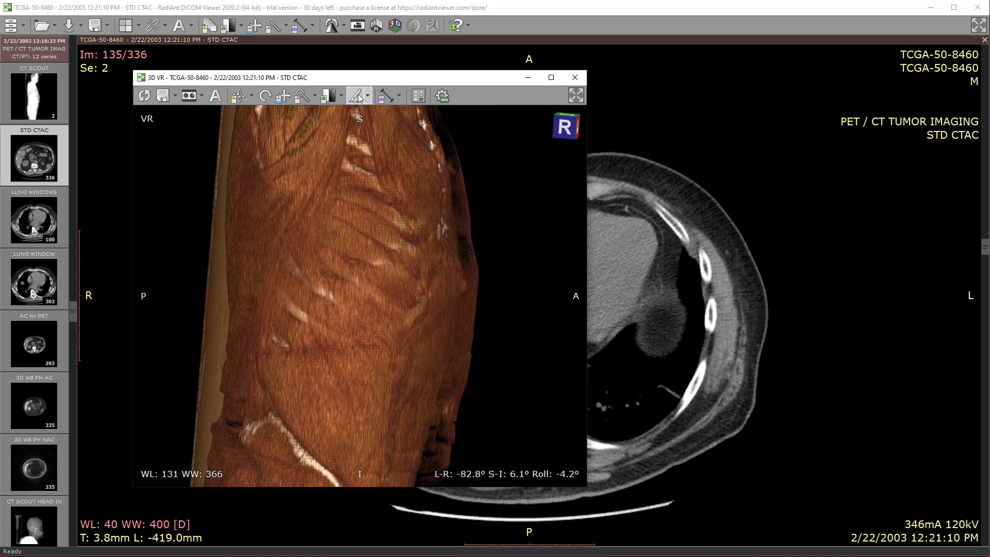
Cut a freehand-outlined region out of the torso volume, discarding a second unfinished outline.
mouse_move(358, 209)
mouse_down()
mouse_move(183, 391)
mouse_move(326, 407)
mouse_up()
click(295, 448)
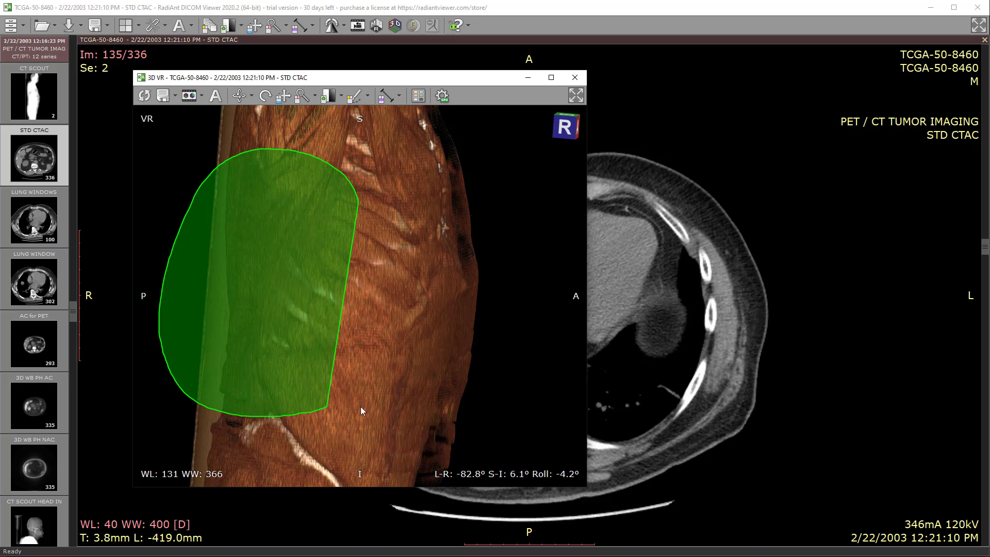
mouse_move(280, 309)
mouse_down()
mouse_move(308, 310)
mouse_move(310, 291)
mouse_move(394, 279)
mouse_up()
key(Escape)
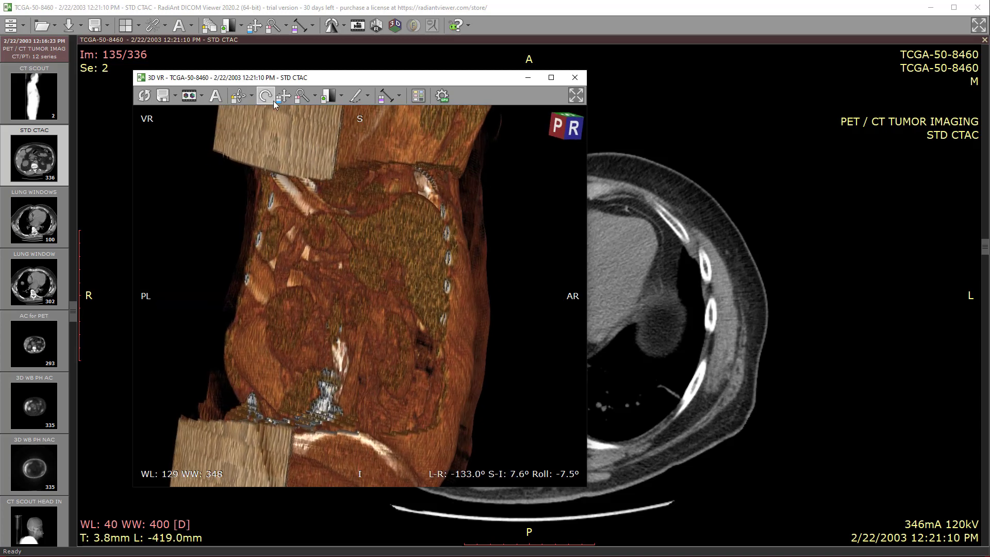
Adjust the cut torso rendering's window to WL 122, WW 363.
right_drag(343, 308, 352, 446)
drag(366, 309, 335, 258)
click(368, 96)
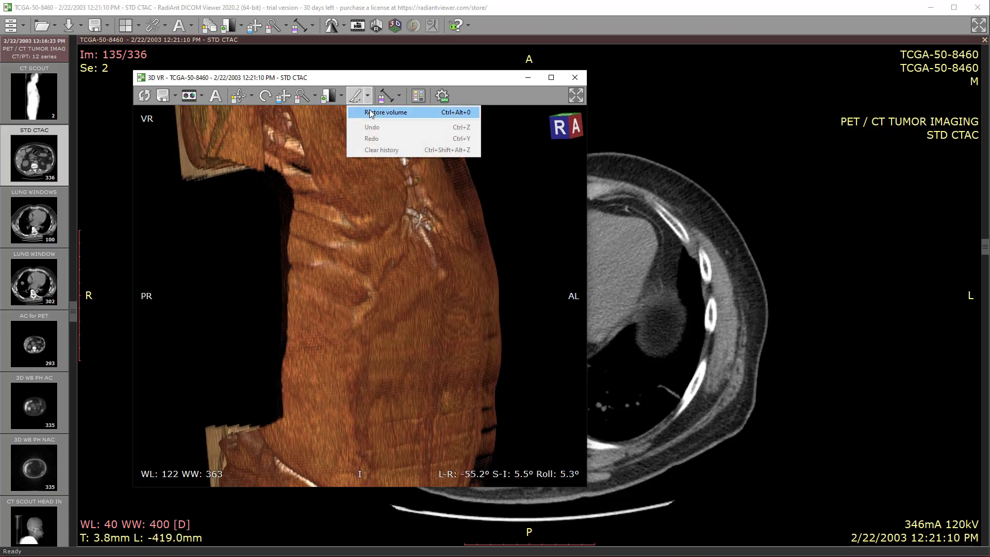
Restore the uncut torso volume and adjust its brightness and contrast.
click(371, 112)
drag(307, 295, 363, 217)
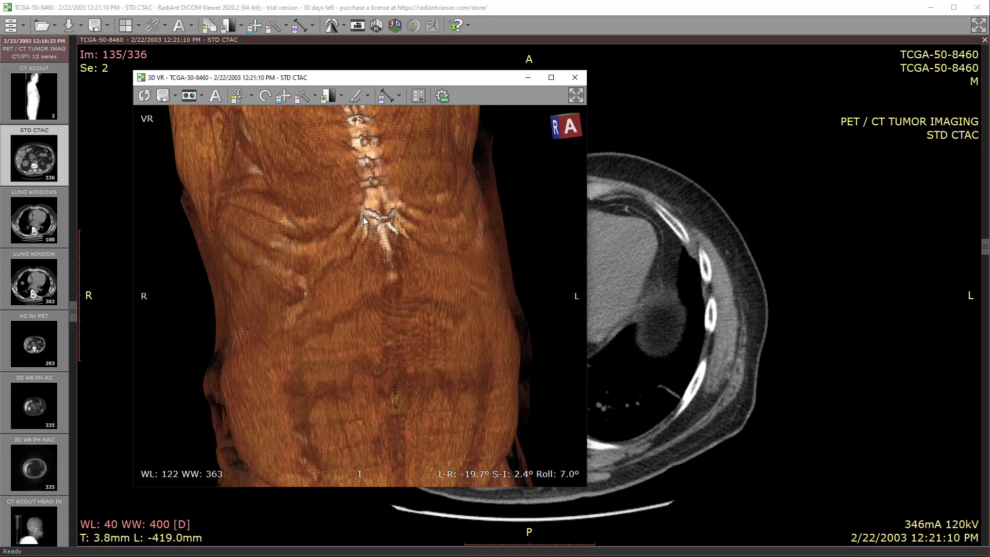
mouse_move(363, 216)
right_down()
mouse_move(373, 309)
mouse_move(363, 225)
right_up()
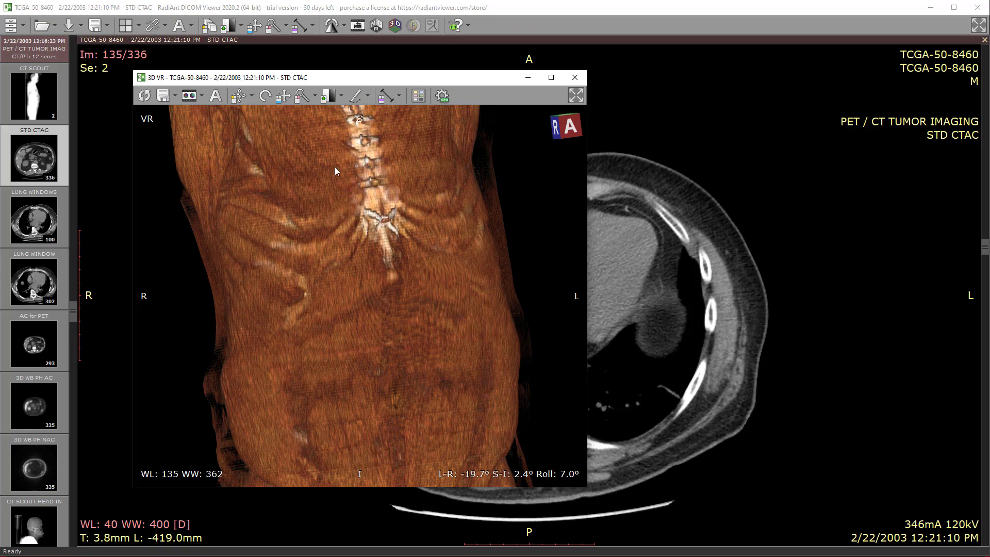
right_drag(341, 154, 345, 175)
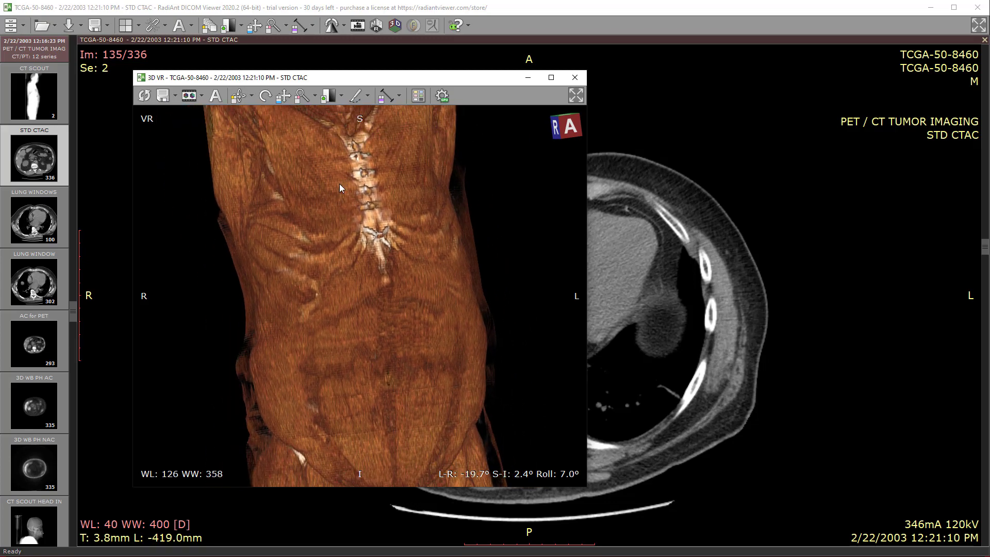
mouse_move(344, 213)
right_down()
mouse_move(352, 261)
mouse_move(334, 111)
mouse_move(329, 156)
mouse_move(344, 218)
right_up()
Turn the torso to an oblique side view at WL 133, WW 364 and save a snapshot to the Desktop.
drag(344, 218, 352, 170)
right_drag(352, 170, 348, 159)
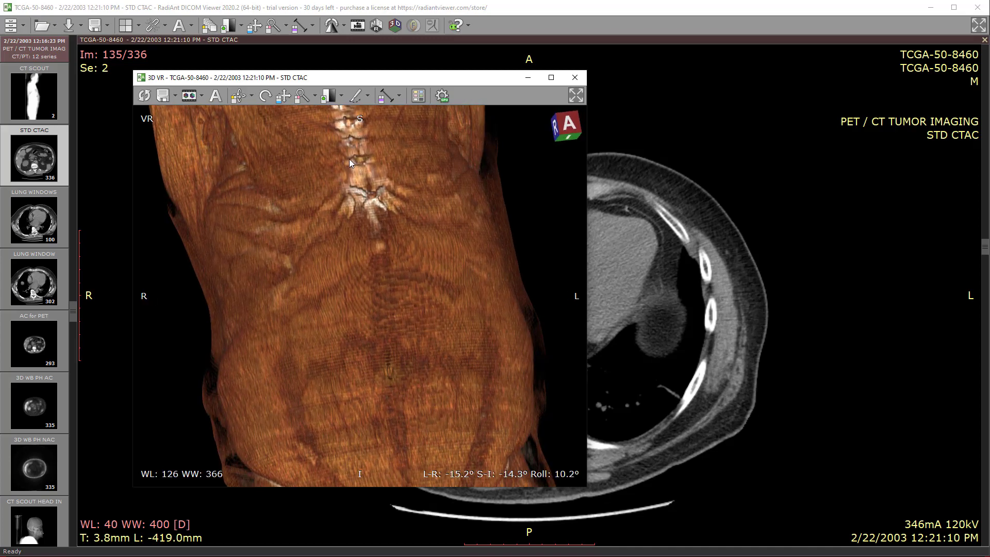
drag(348, 159, 324, 223)
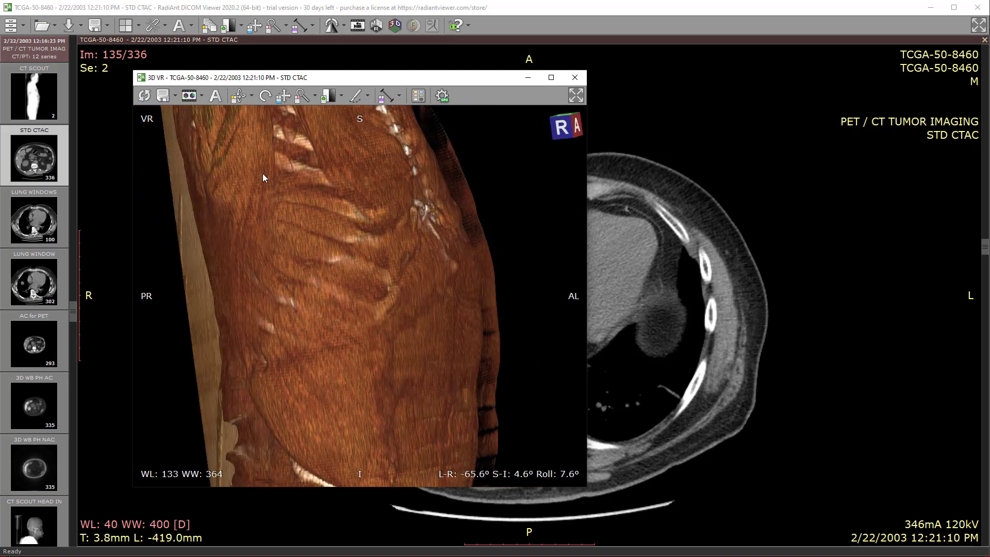
click(163, 97)
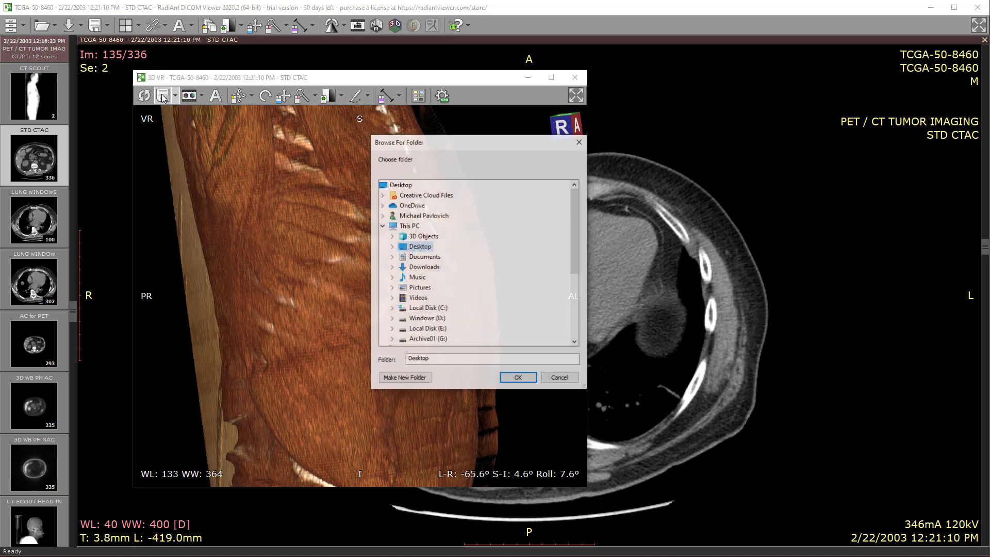
click(519, 379)
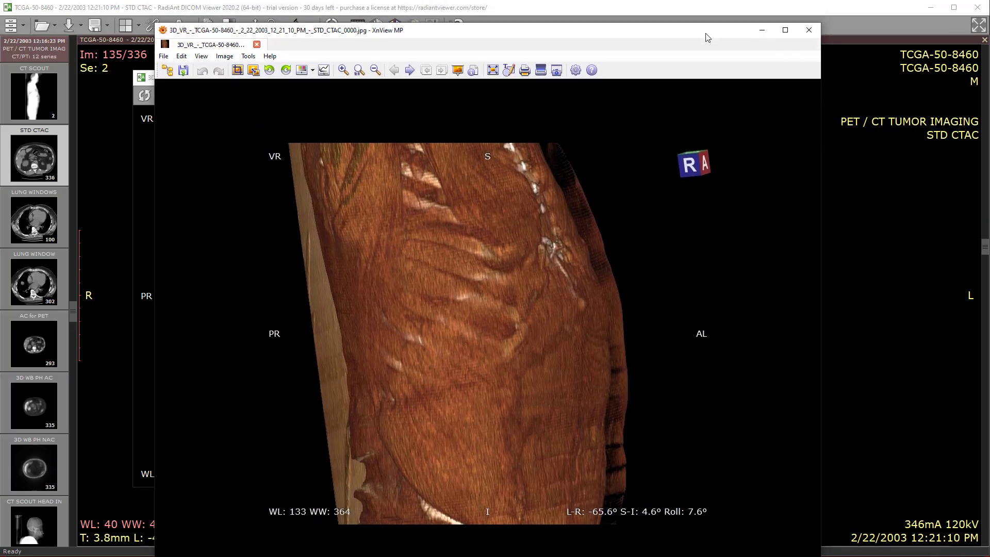
Close the XnView MP snapshot, check the layout and GPU/CPU menus, and turn the torso to L-R -35.9°.
click(809, 30)
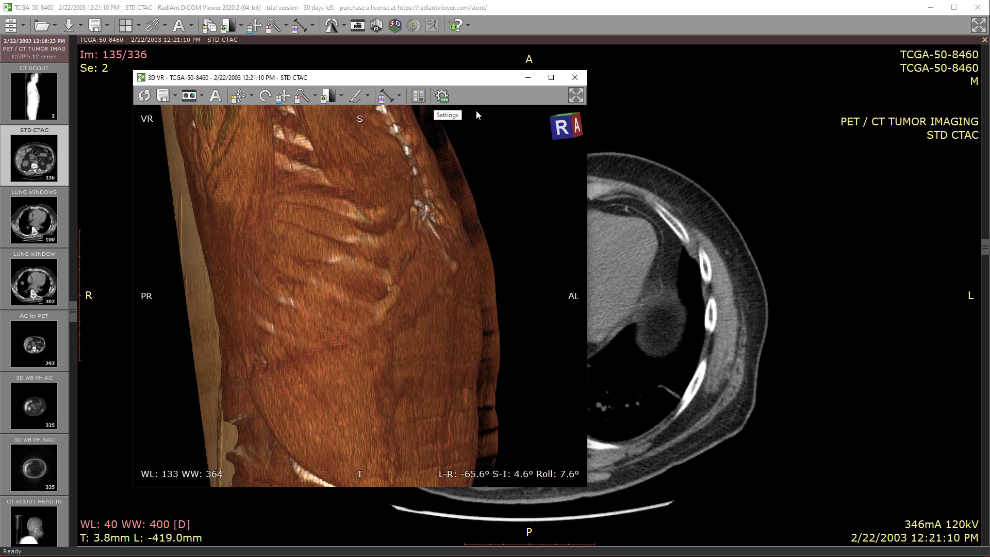
click(419, 96)
click(431, 112)
click(442, 95)
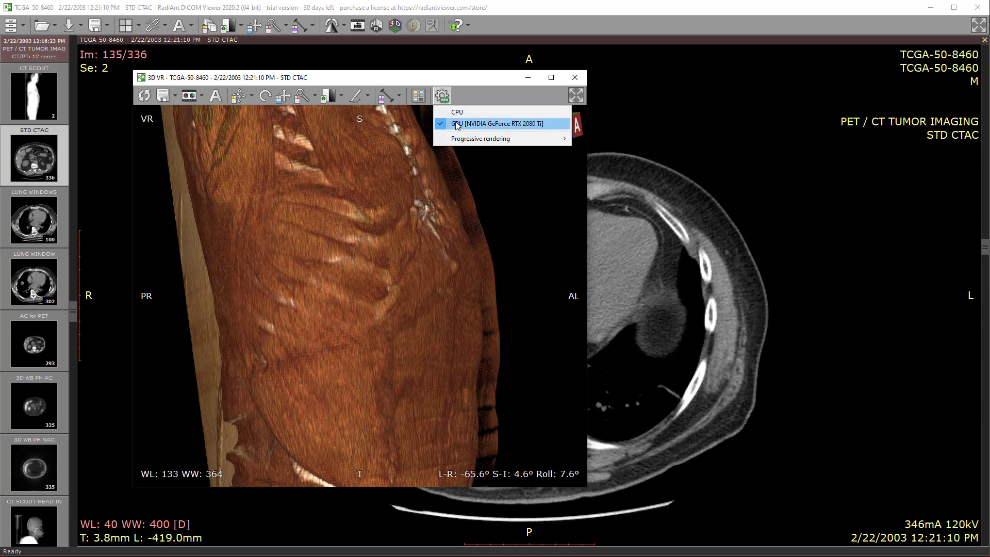
click(461, 83)
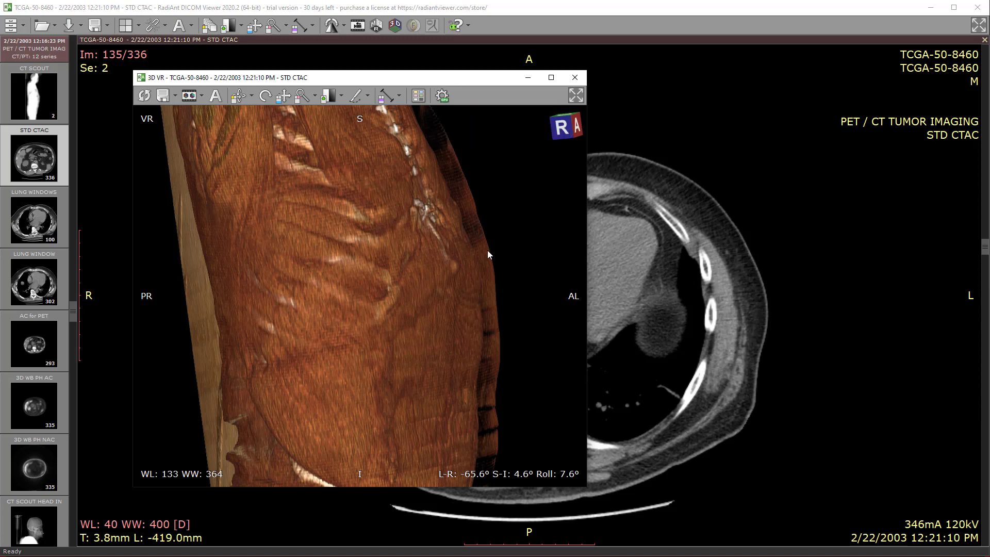
drag(487, 250, 279, 258)
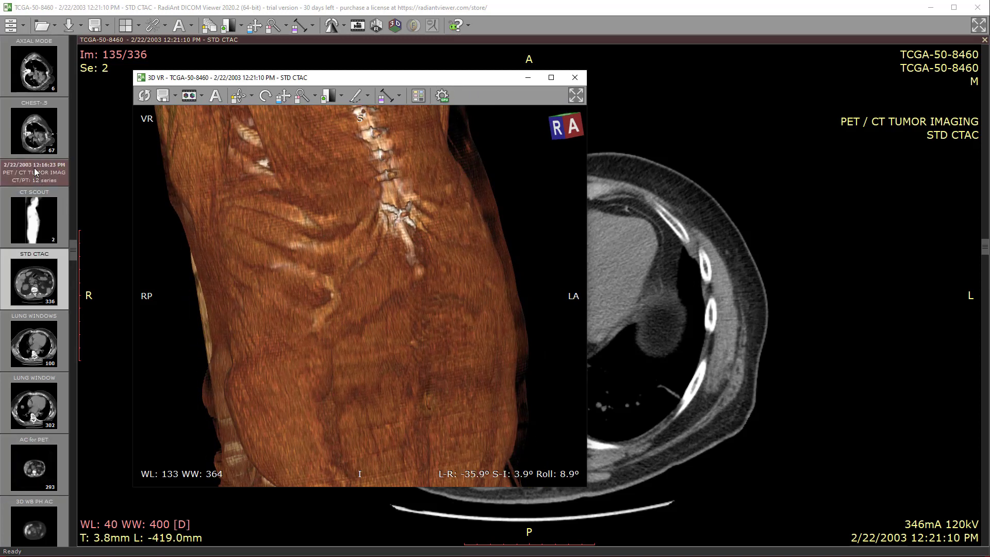
Render the CHEST-.5 series in 3D with a soft-tissue window, turned obliquely.
click(40, 172)
click(392, 29)
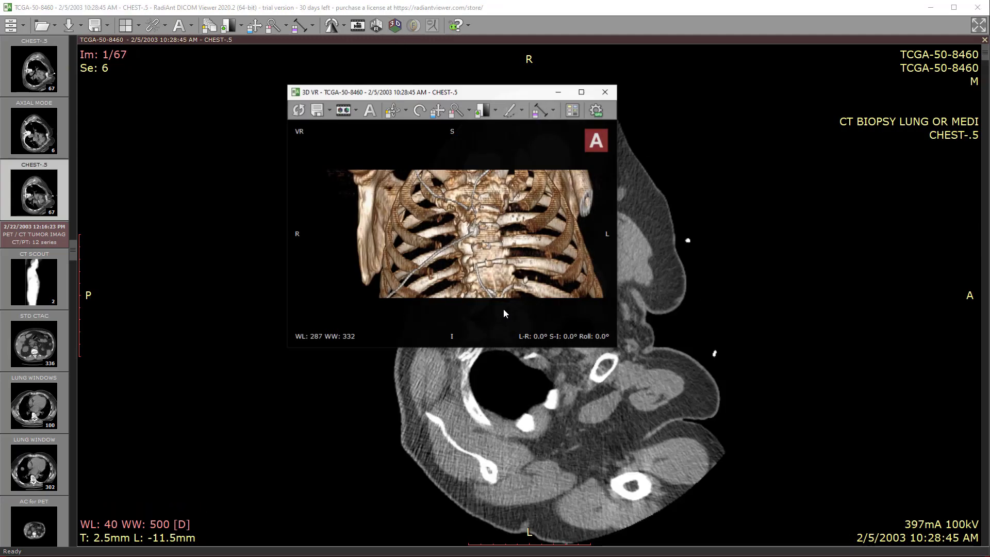
drag(504, 308, 500, 110)
right_drag(521, 207, 479, 321)
drag(478, 316, 493, 268)
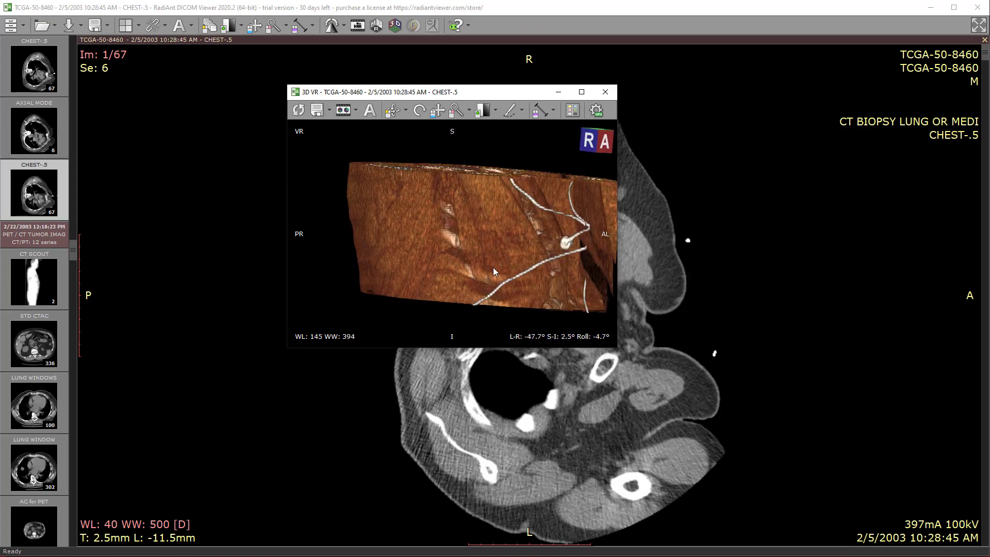
right_drag(493, 267, 516, 264)
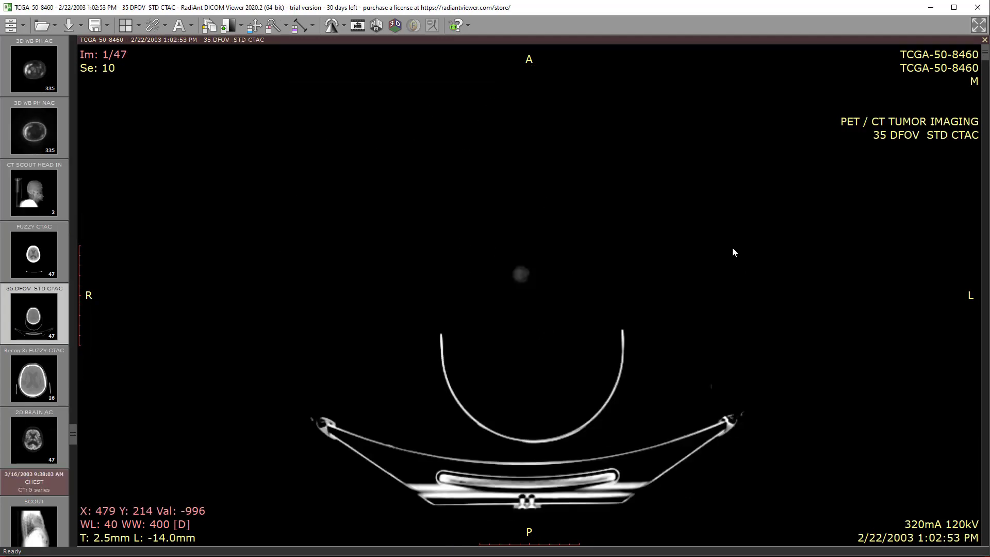
Open a 3D rendering of the head series with the window set to reveal soft tissue.
scroll(734, 252, down, 20)
click(395, 25)
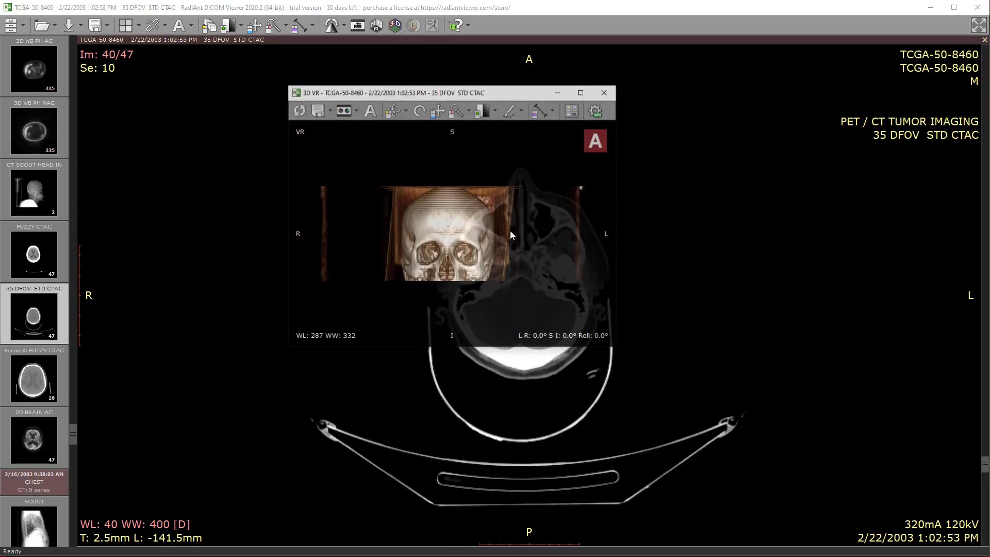
right_drag(457, 162, 482, 316)
scroll(464, 188, up, 3)
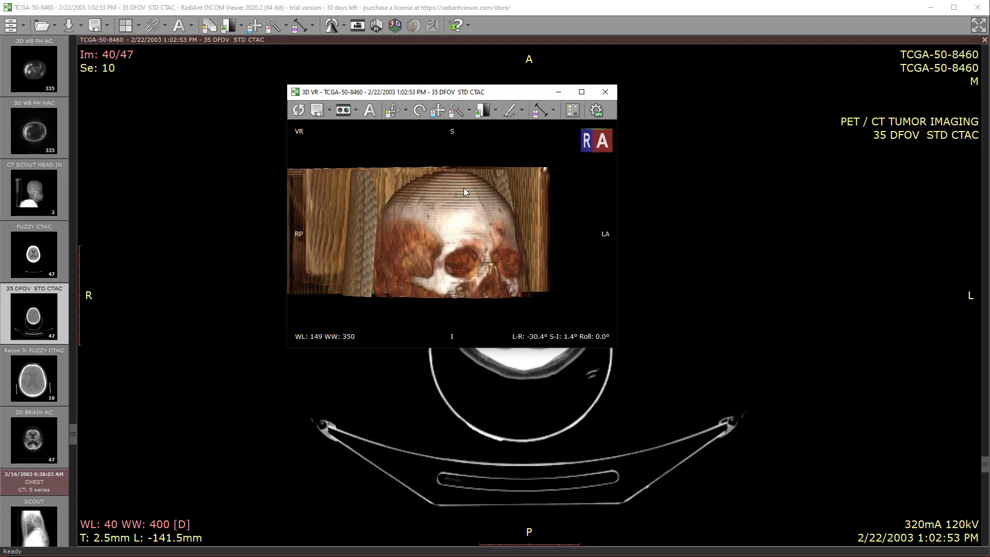
Enlarge the 3D window and turn the head to a side profile at WL 117, WW 336.
drag(618, 350, 814, 511)
drag(531, 265, 740, 287)
mouse_move(740, 286)
right_down()
mouse_move(750, 286)
mouse_move(759, 337)
mouse_move(752, 379)
mouse_move(748, 298)
right_up()
right_drag(747, 367, 767, 377)
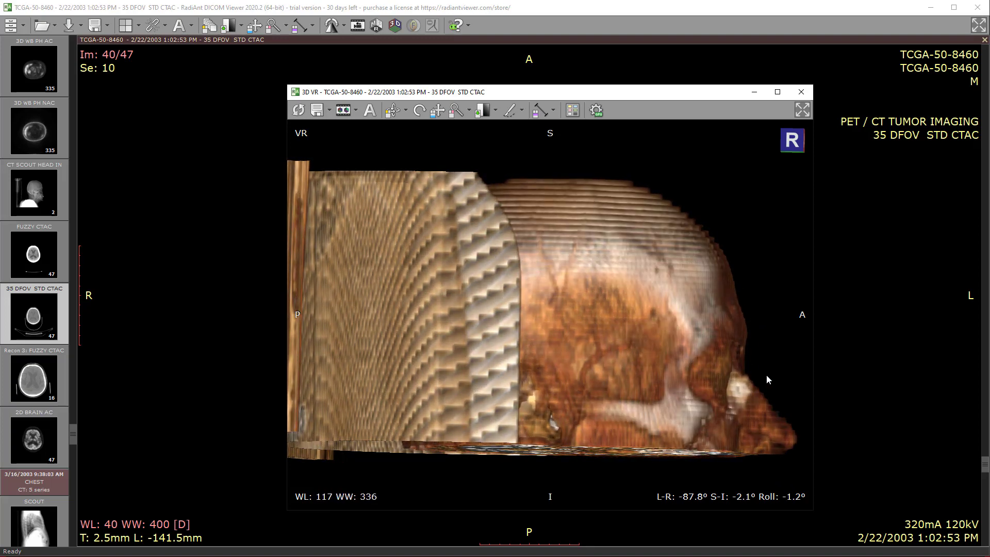
View the head rendering from the other side and front oblique, then close the 3D view.
drag(766, 376, 509, 387)
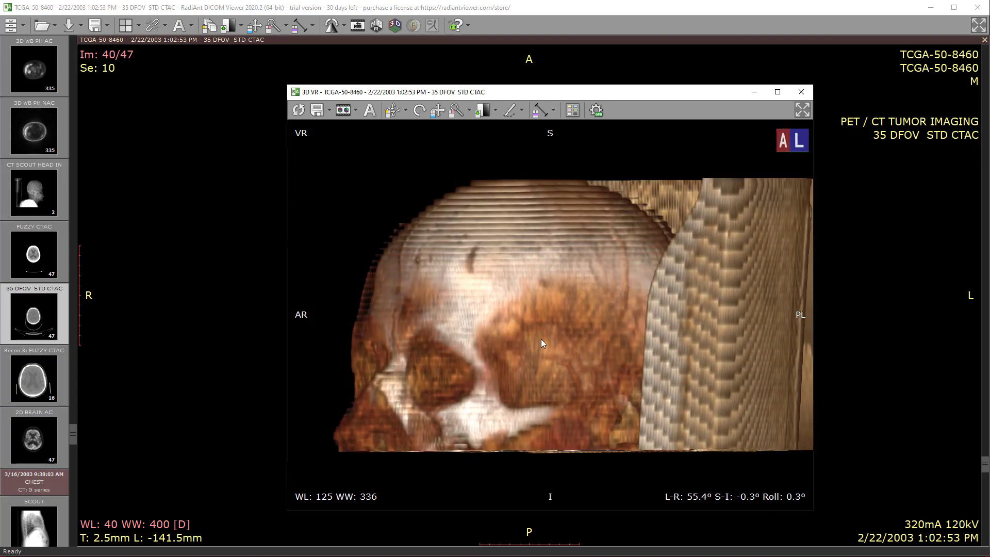
right_drag(541, 338, 460, 328)
drag(460, 328, 741, 374)
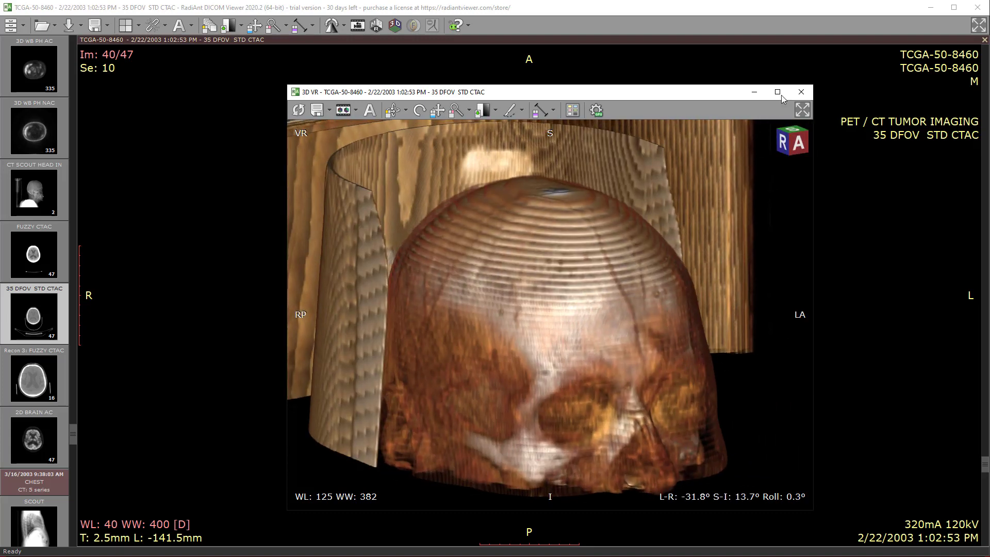
click(801, 92)
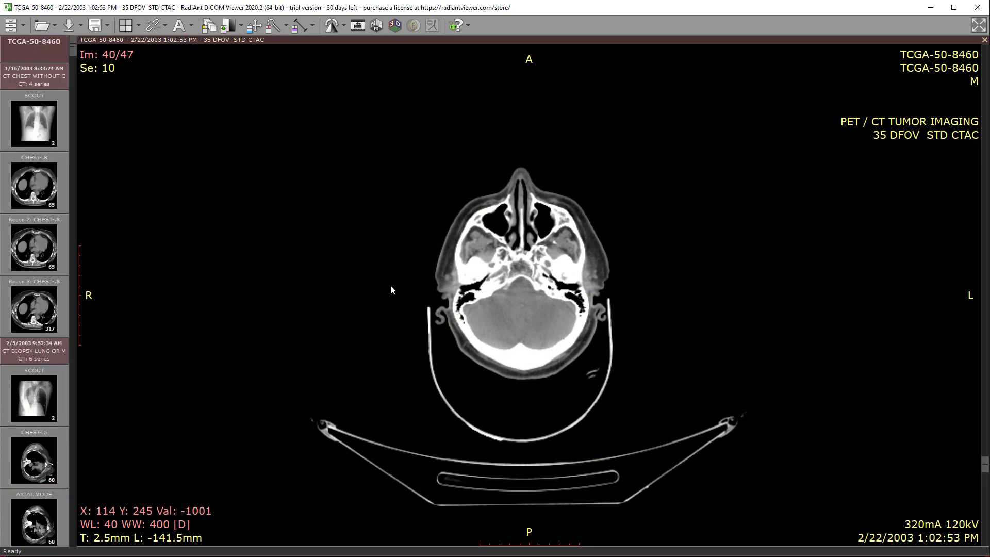
Render Recon 2: CHEST-.8 in 3D at soft-tissue WL 126, WW 344, turned obliquely.
click(52, 251)
click(394, 25)
drag(496, 237, 533, 210)
right_drag(533, 209, 531, 304)
drag(531, 305, 522, 200)
right_drag(522, 200, 528, 264)
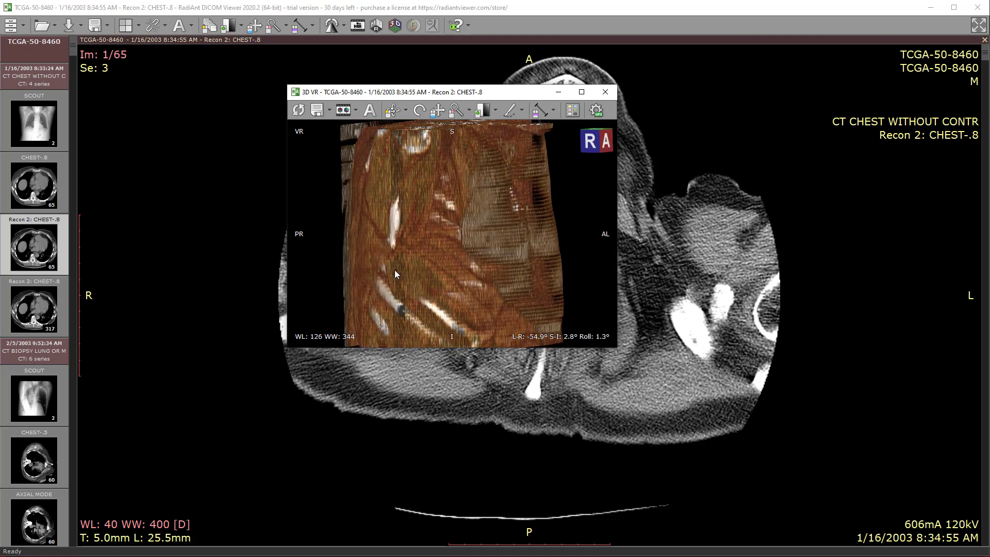